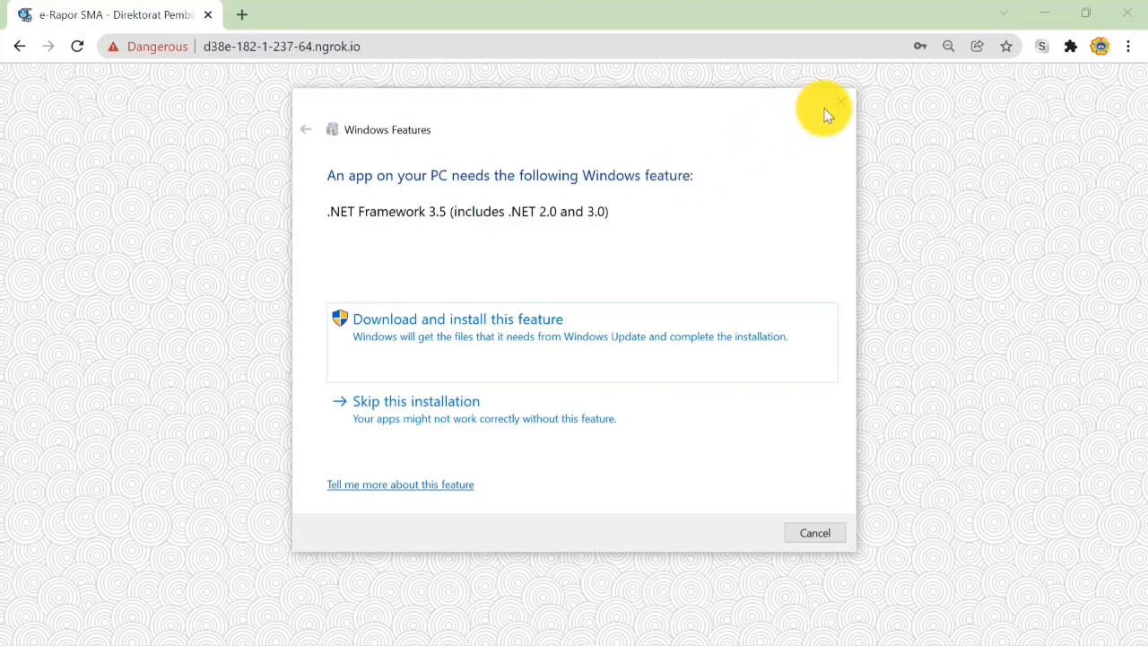
- Dismiss the .NET Framework 3.5 feature prompt, log in to e-Rapor SMA with the prefilled account, and save the login in the browser
{"action": "left_click", "coordinate": [841, 102]}
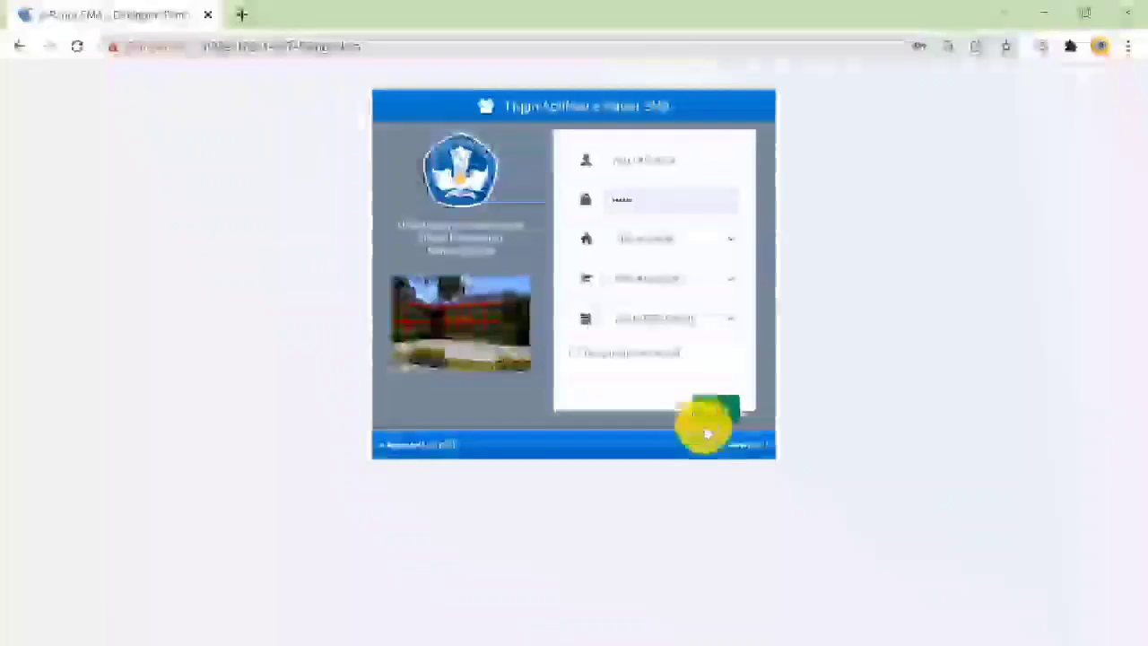
{"action": "left_click", "coordinate": [718, 411]}
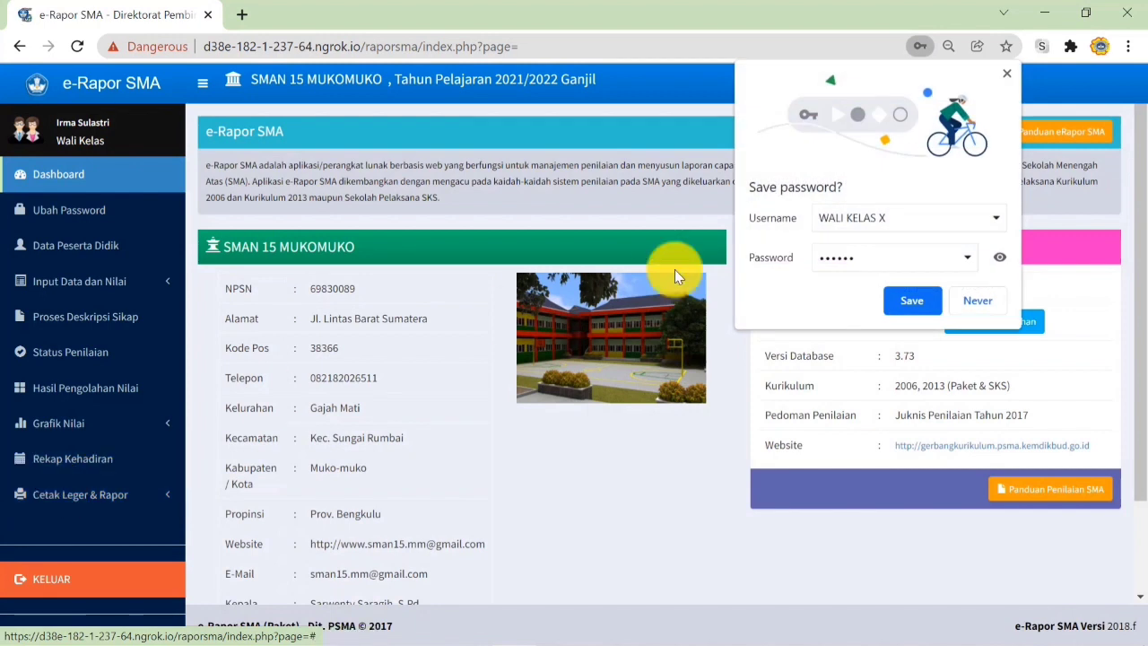
{"action": "left_click", "coordinate": [913, 303]}
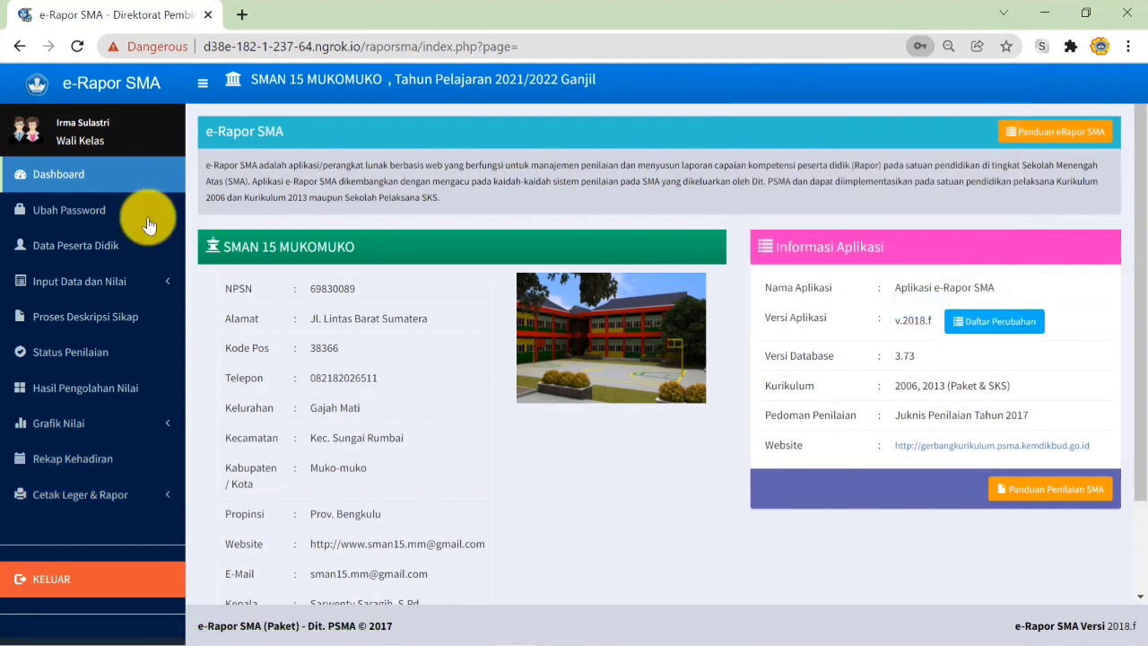
- Open Data Peserta Didik and look through the student list up to page 4
{"action": "left_click", "coordinate": [86, 246]}
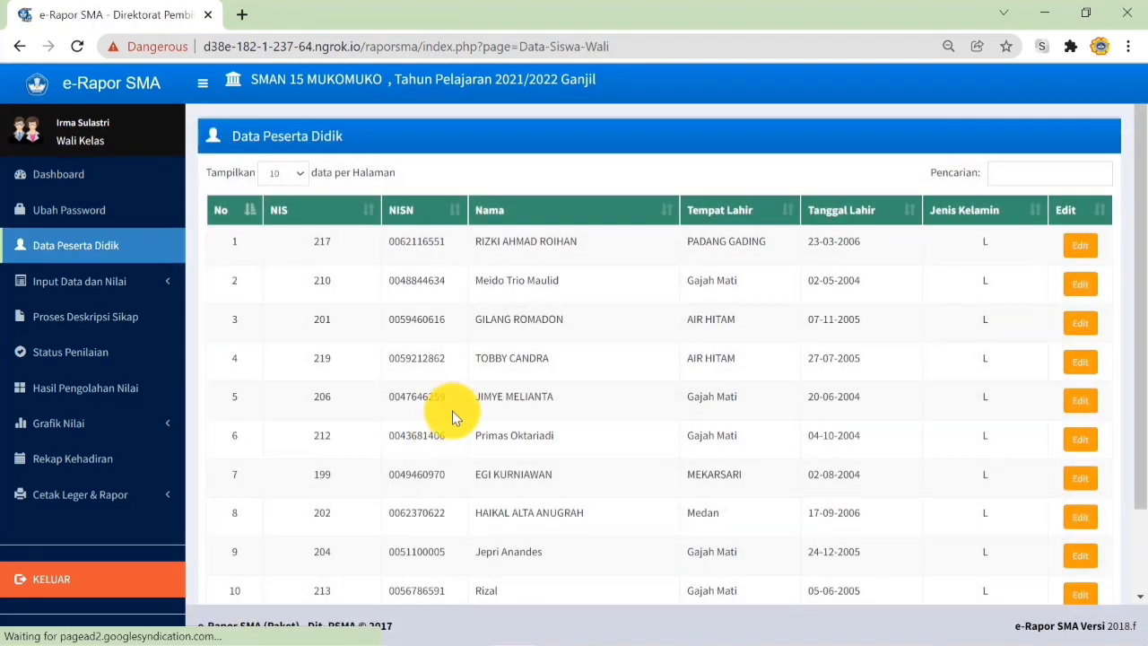
{"action": "scroll", "coordinate": [444, 345], "scroll_direction": "down", "scroll_amount": 2}
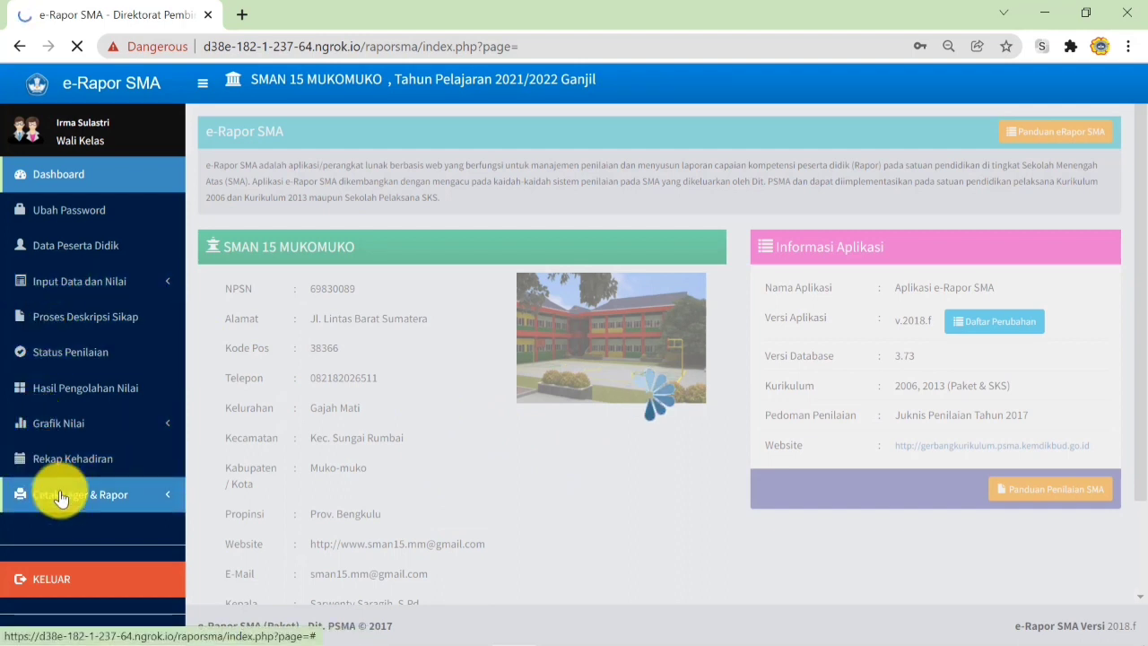
{"action": "left_click", "coordinate": [913, 304]}
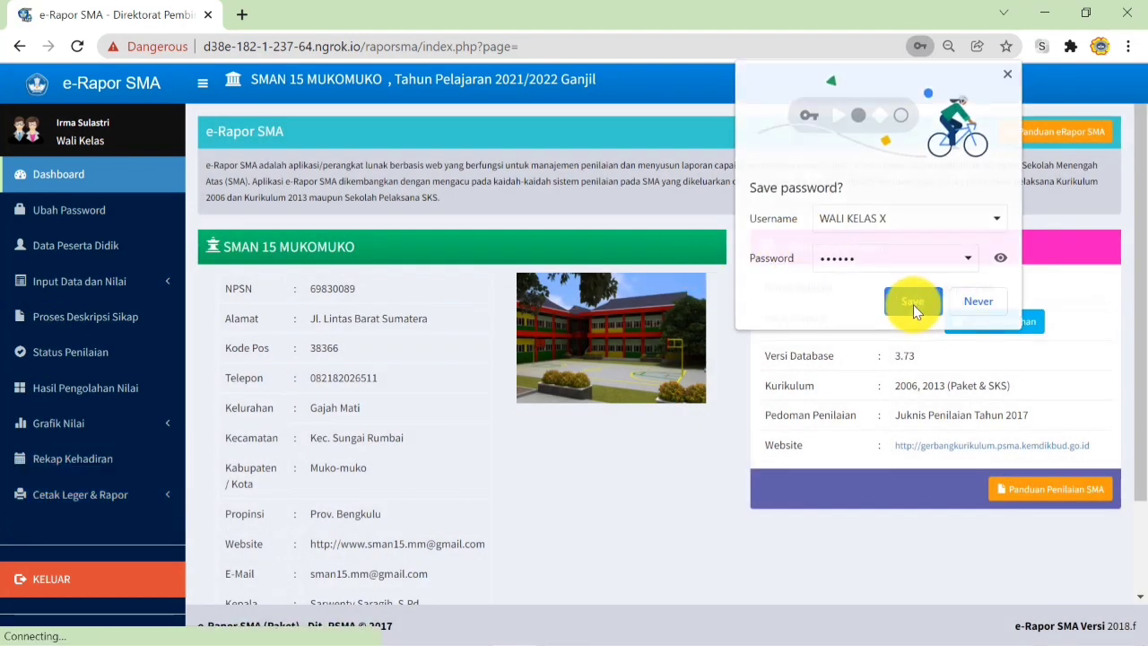
{"action": "left_click", "coordinate": [89, 245]}
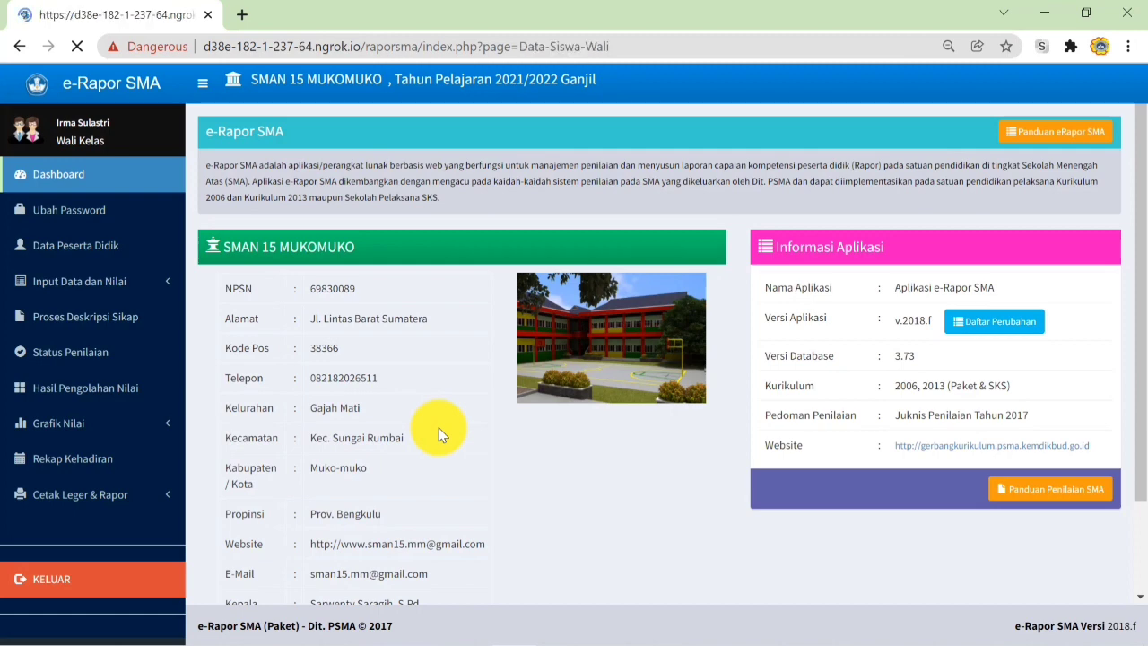
{"action": "scroll", "coordinate": [442, 358], "scroll_direction": "down", "scroll_amount": 2}
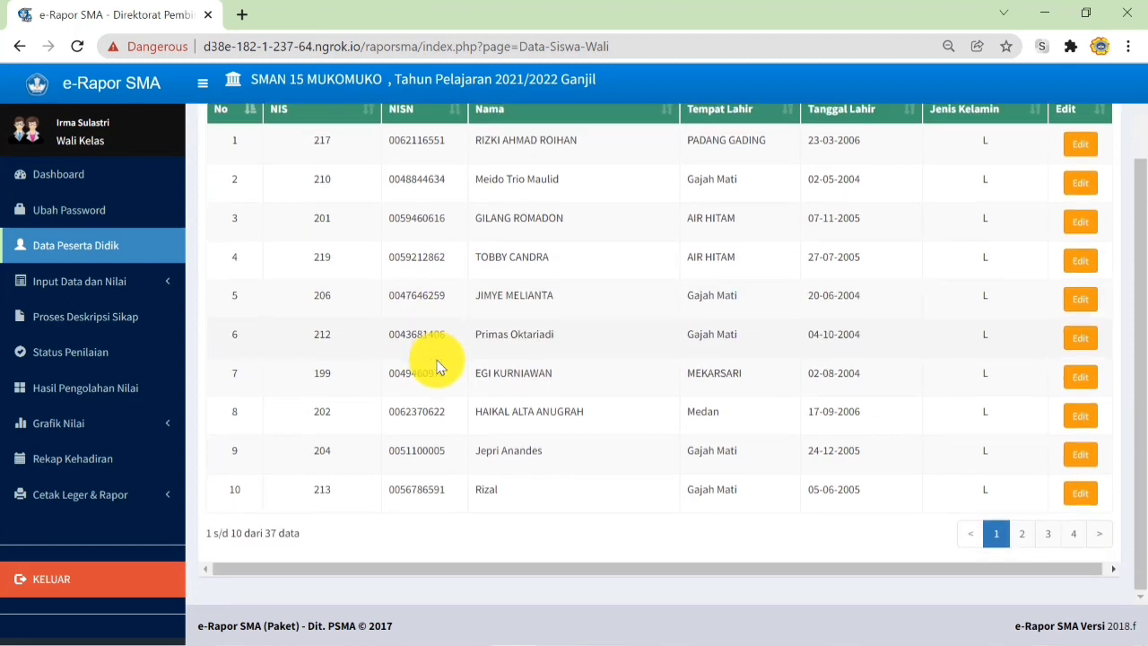
{"action": "left_click", "coordinate": [1023, 534]}
{"action": "left_click", "coordinate": [1053, 535]}
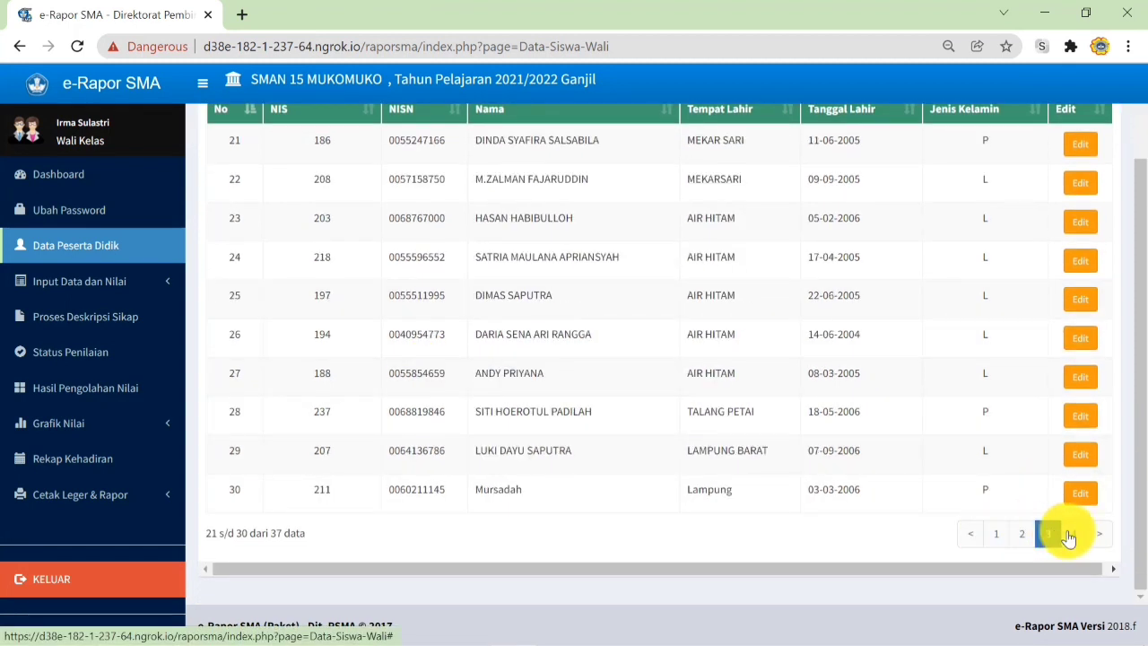
{"action": "left_click", "coordinate": [1072, 535]}
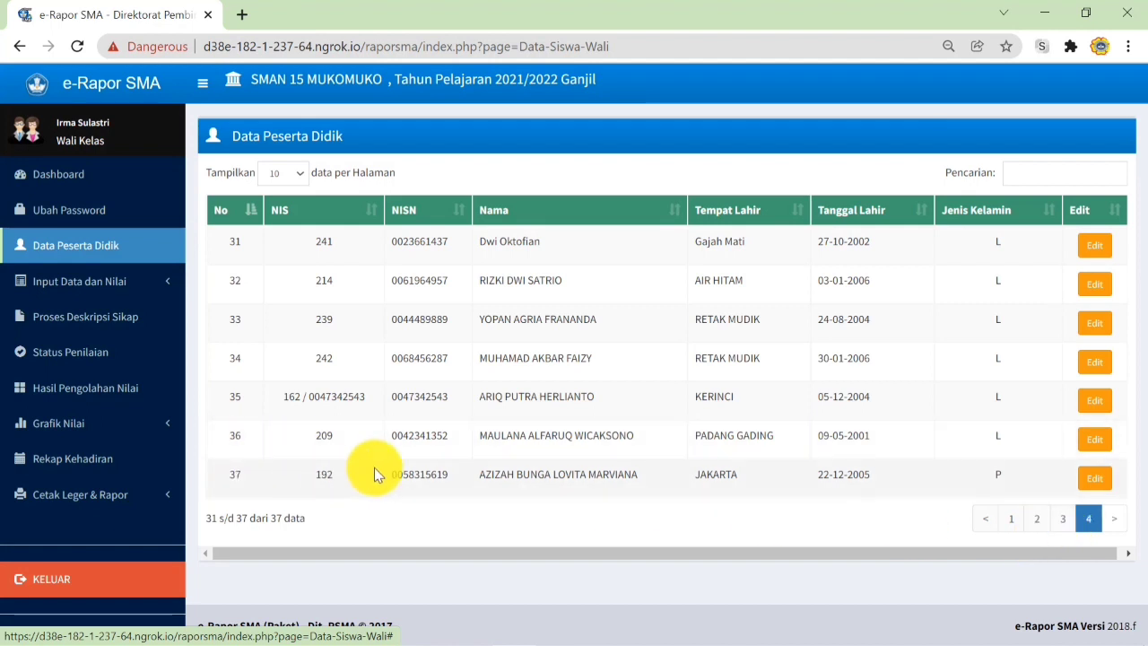
- Open Input Kehadiran Siswa and load the attendance data for class X IIS, Semester 1
{"action": "left_click", "coordinate": [88, 293]}
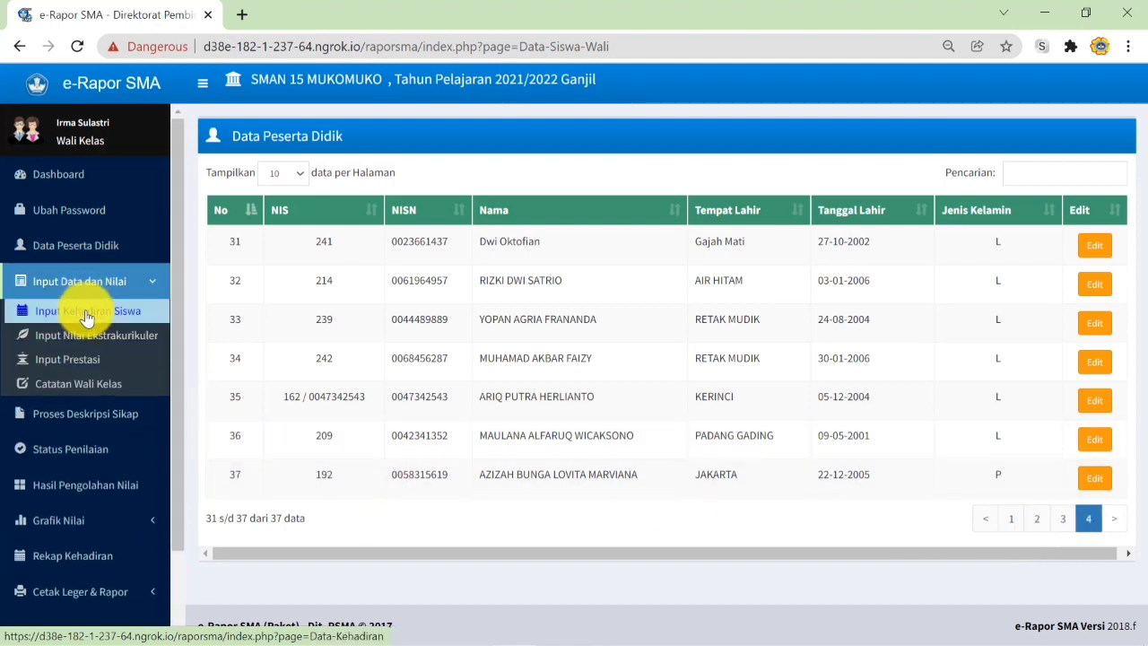
{"action": "left_click", "coordinate": [87, 314]}
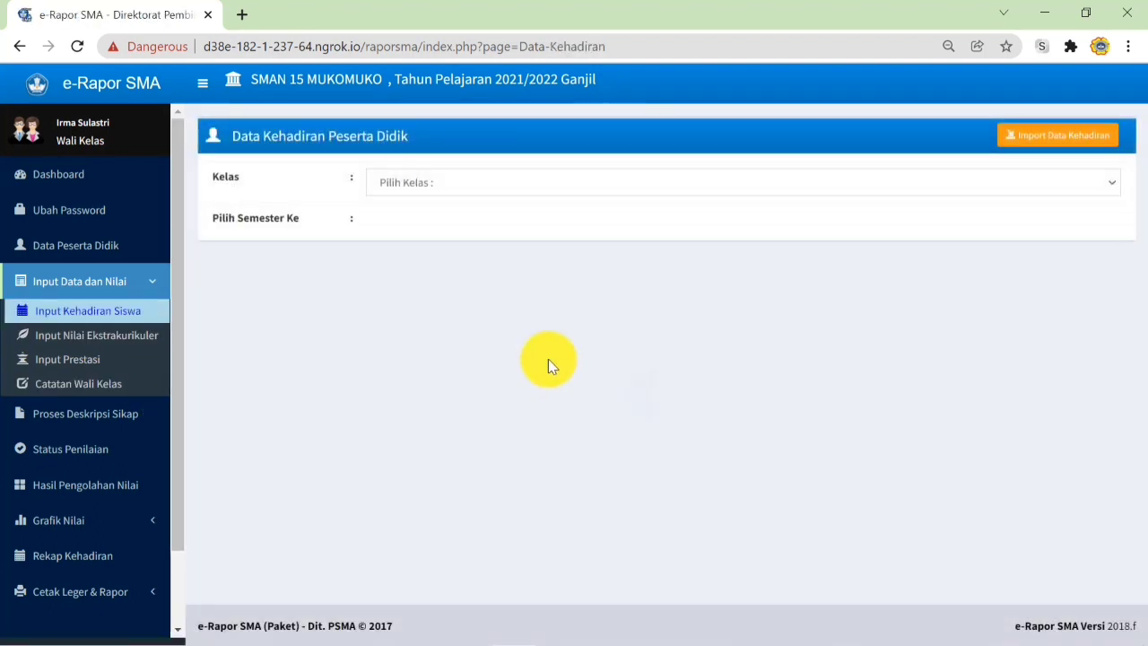
{"action": "left_click", "coordinate": [494, 186]}
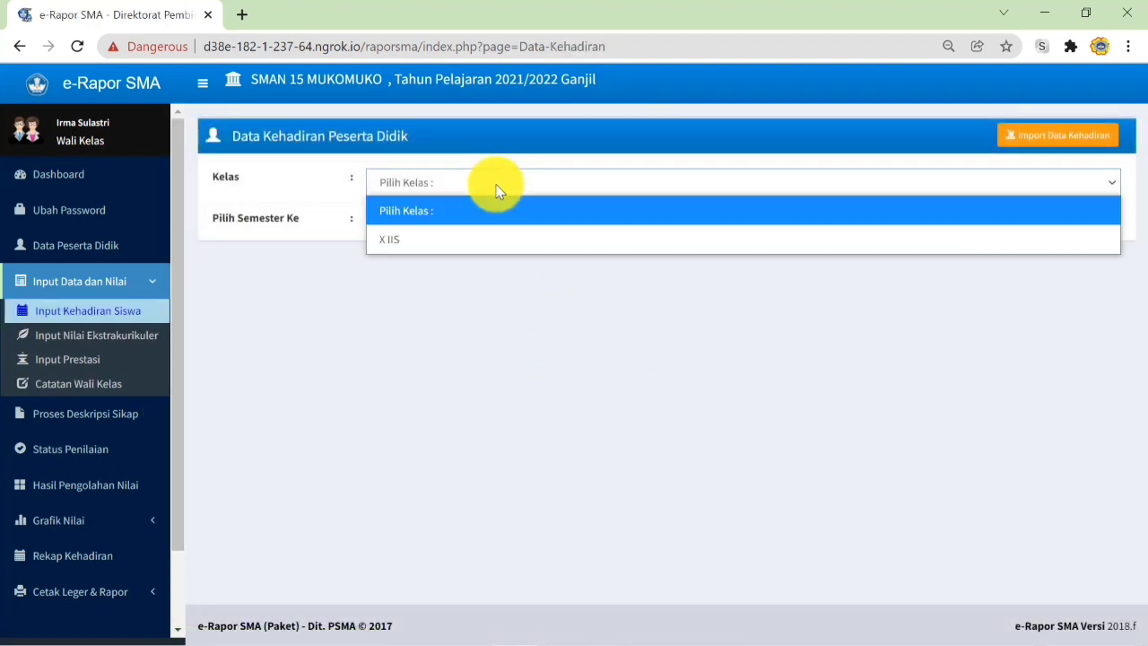
{"action": "left_click", "coordinate": [466, 240]}
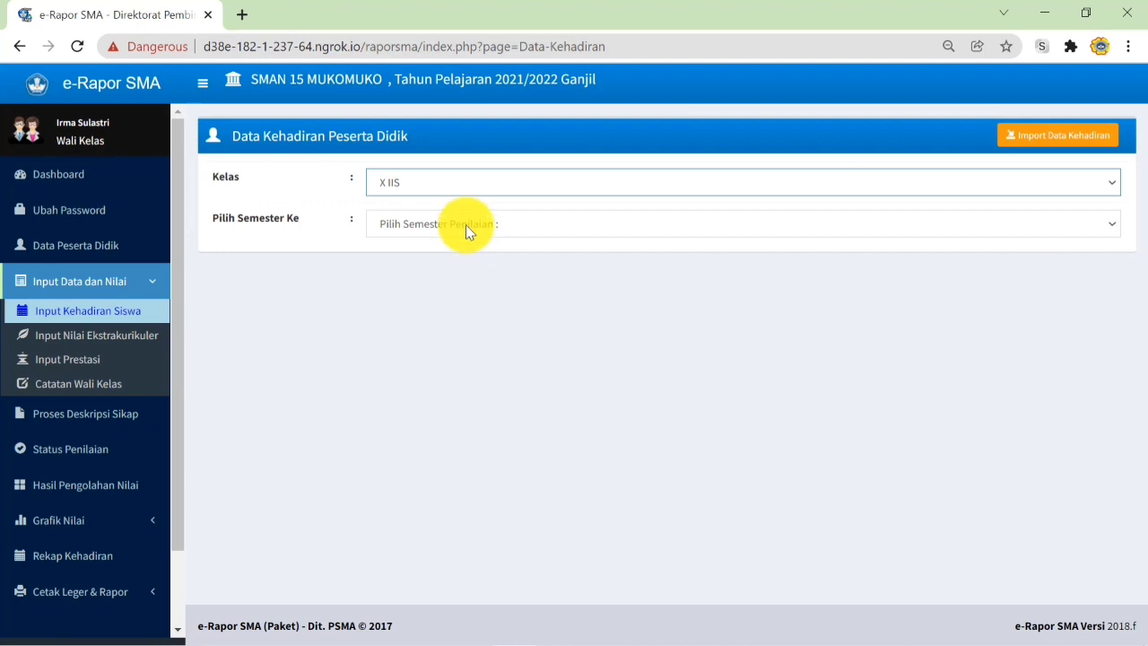
{"action": "left_click", "coordinate": [465, 224]}
{"action": "left_click", "coordinate": [450, 273]}
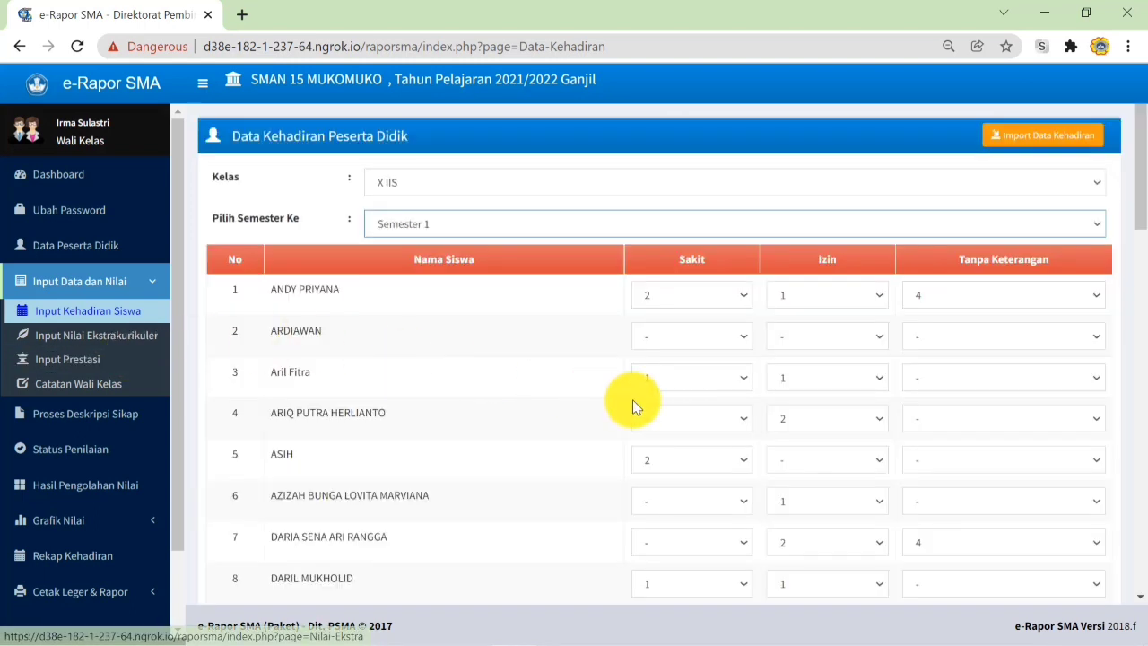
- Review the Sakit, Izin and Tanpa Keterangan entries of all students and save the attendance data
{"action": "scroll", "coordinate": [633, 404], "scroll_direction": "down", "scroll_amount": 10}
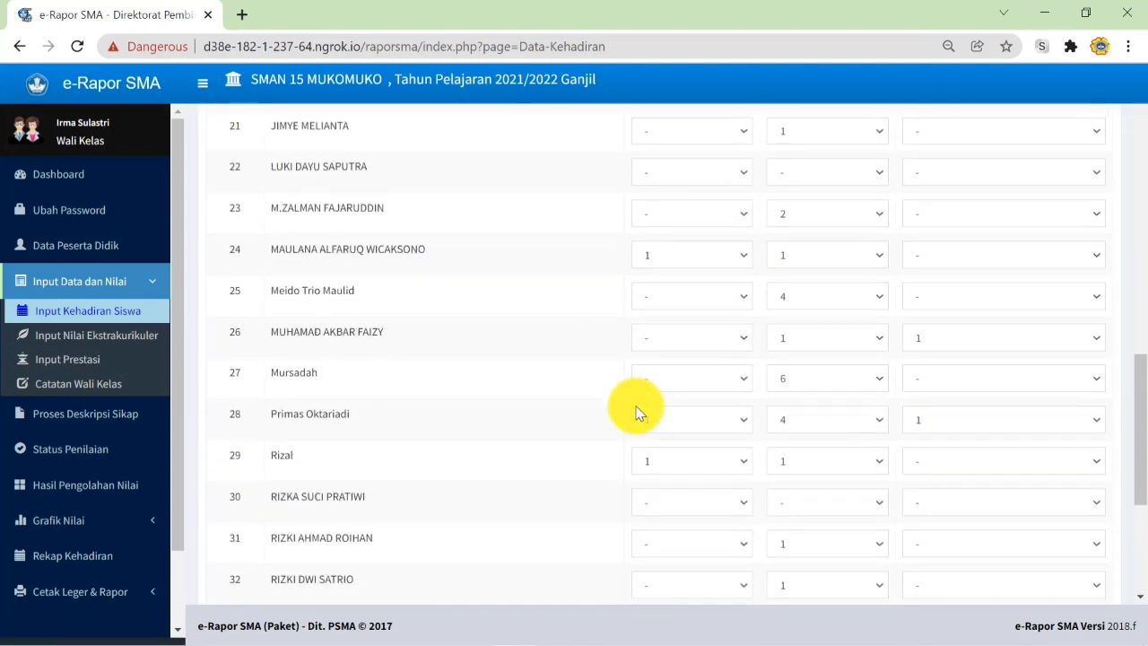
{"action": "scroll", "coordinate": [635, 413], "scroll_direction": "down", "scroll_amount": 4}
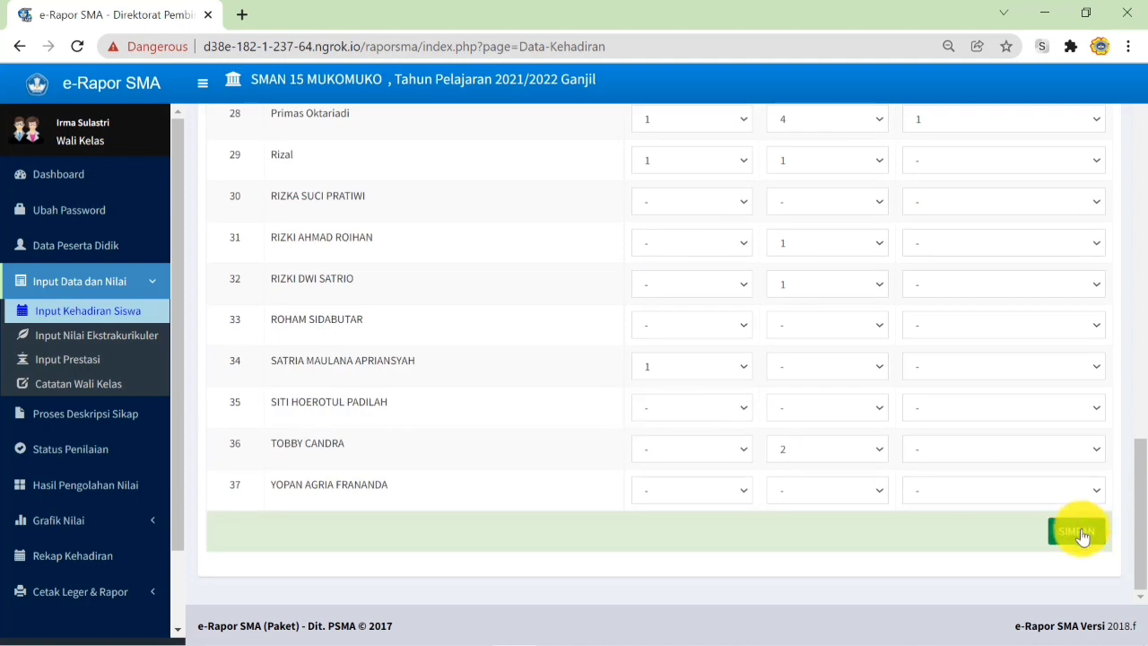
{"action": "scroll", "coordinate": [596, 445], "scroll_direction": "up", "scroll_amount": 11}
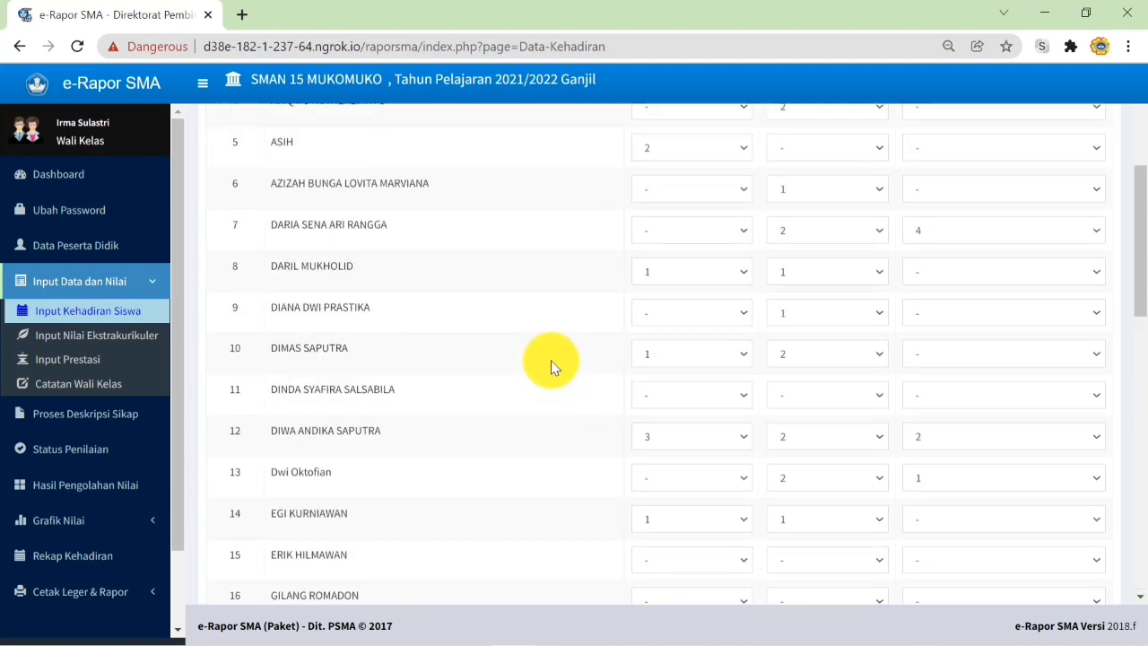
{"action": "scroll", "coordinate": [550, 366], "scroll_direction": "up", "scroll_amount": 4}
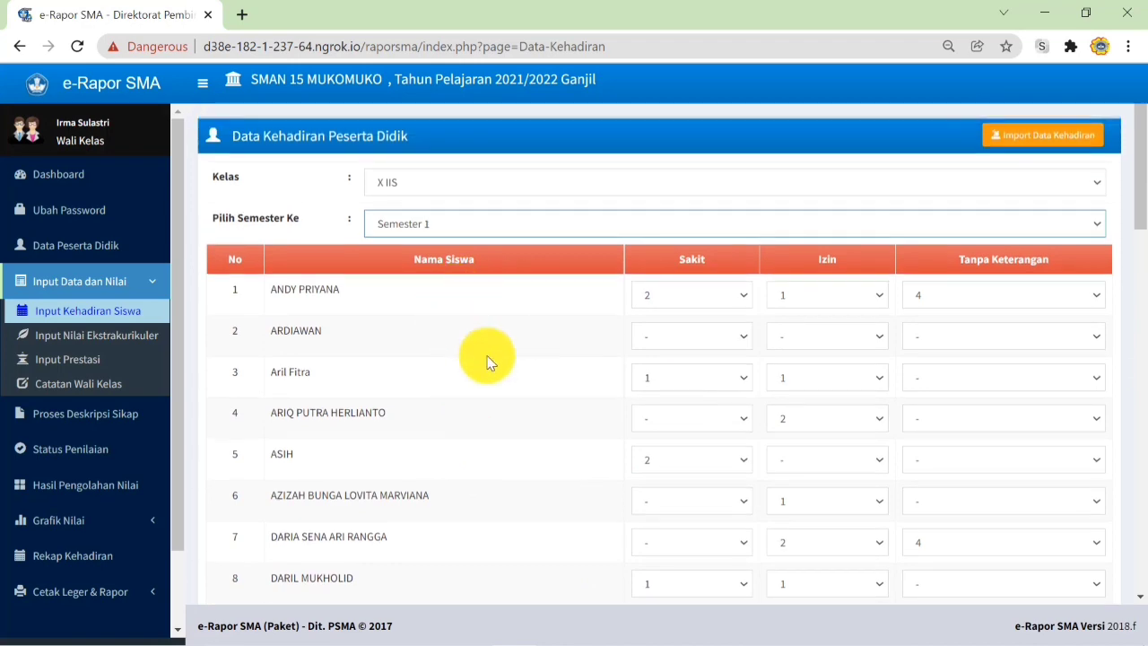
{"action": "scroll", "coordinate": [1009, 495], "scroll_direction": "down", "scroll_amount": 9}
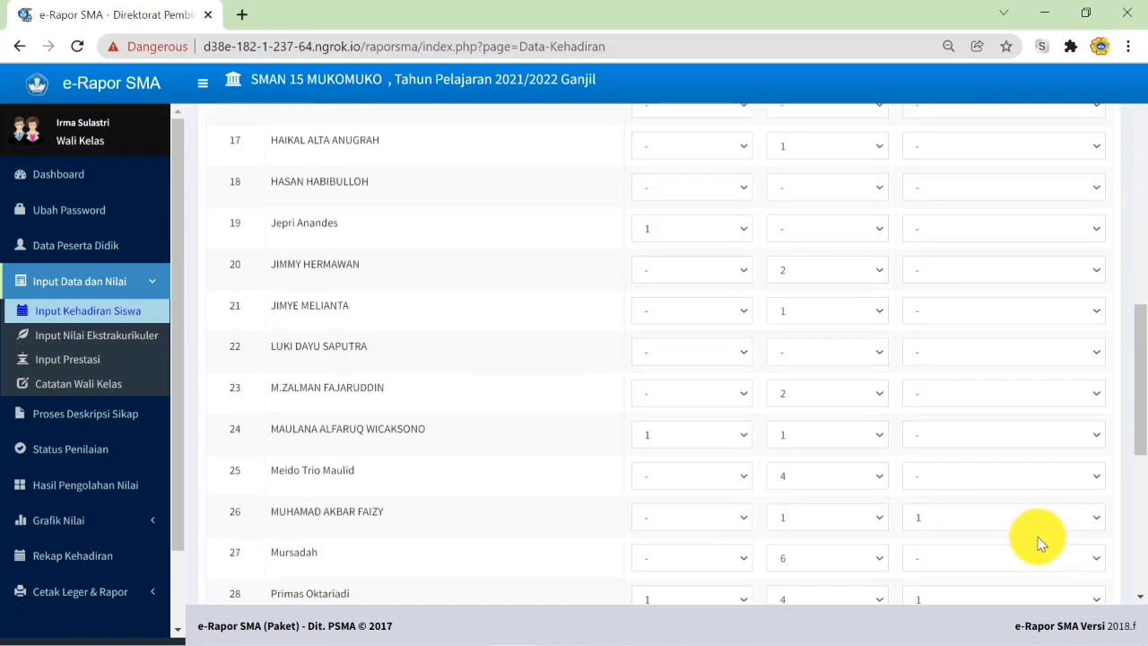
{"action": "scroll", "coordinate": [1038, 542], "scroll_direction": "down", "scroll_amount": 5}
{"action": "left_click", "coordinate": [1068, 531]}
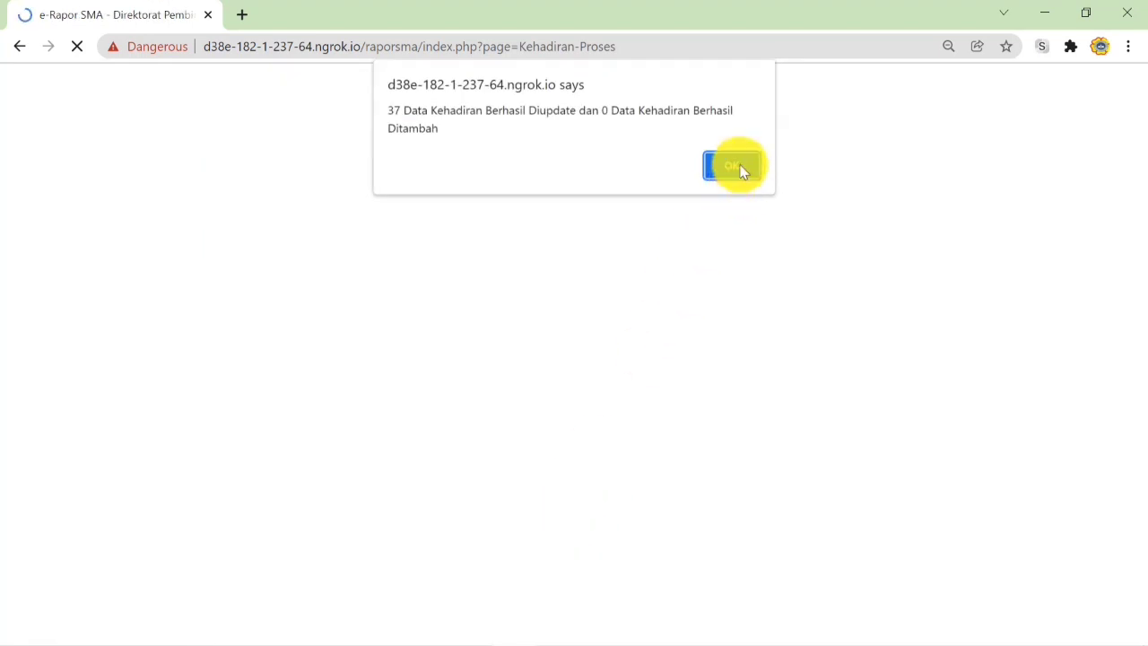
{"action": "left_click", "coordinate": [732, 167]}
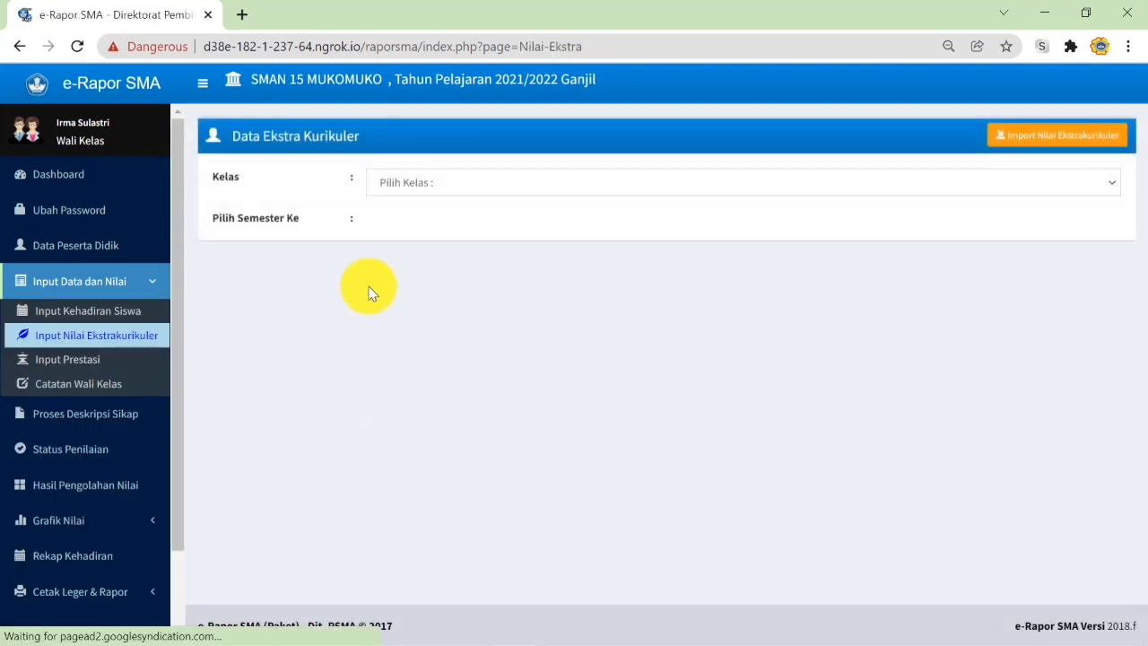
- Display the extracurricular data for class X IIS, Semester 1, and look through the student list
{"action": "left_click", "coordinate": [439, 184]}
{"action": "left_click", "coordinate": [436, 237]}
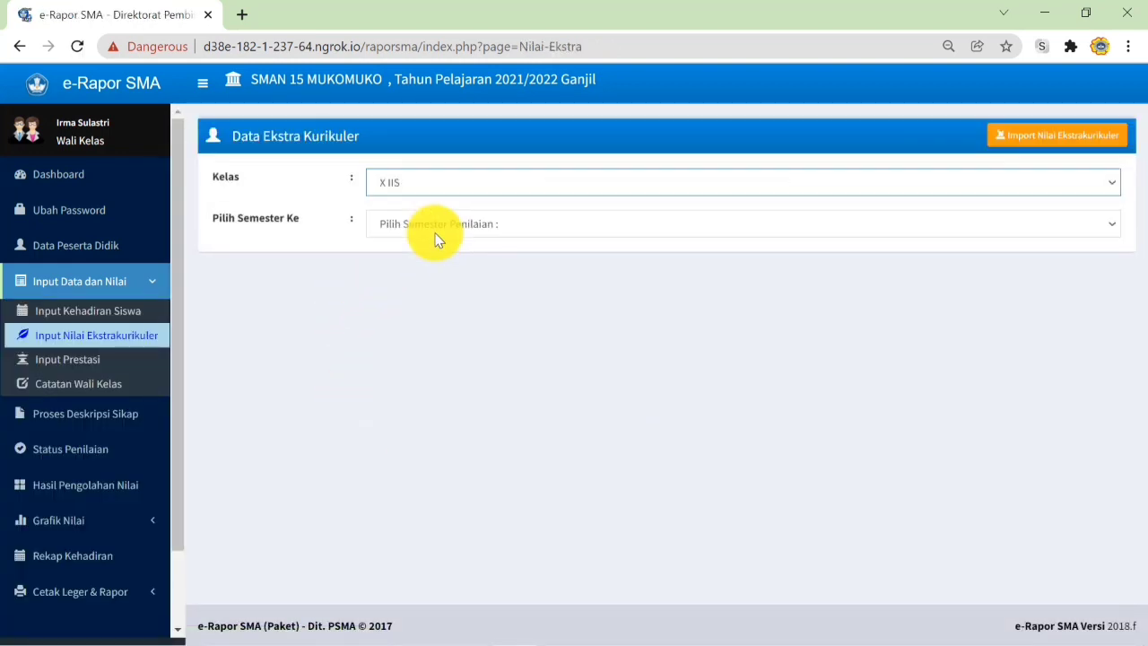
{"action": "left_click", "coordinate": [435, 226]}
{"action": "left_click", "coordinate": [422, 276]}
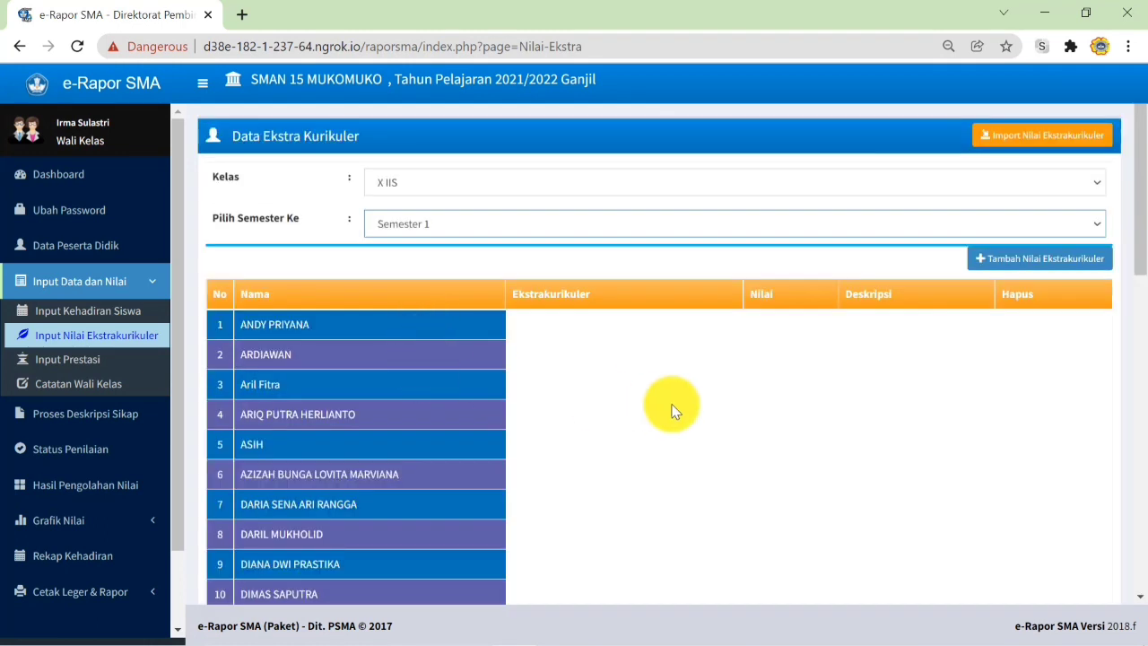
{"action": "scroll", "coordinate": [672, 405], "scroll_direction": "down", "scroll_amount": 5}
{"action": "scroll", "coordinate": [674, 410], "scroll_direction": "down", "scroll_amount": 5}
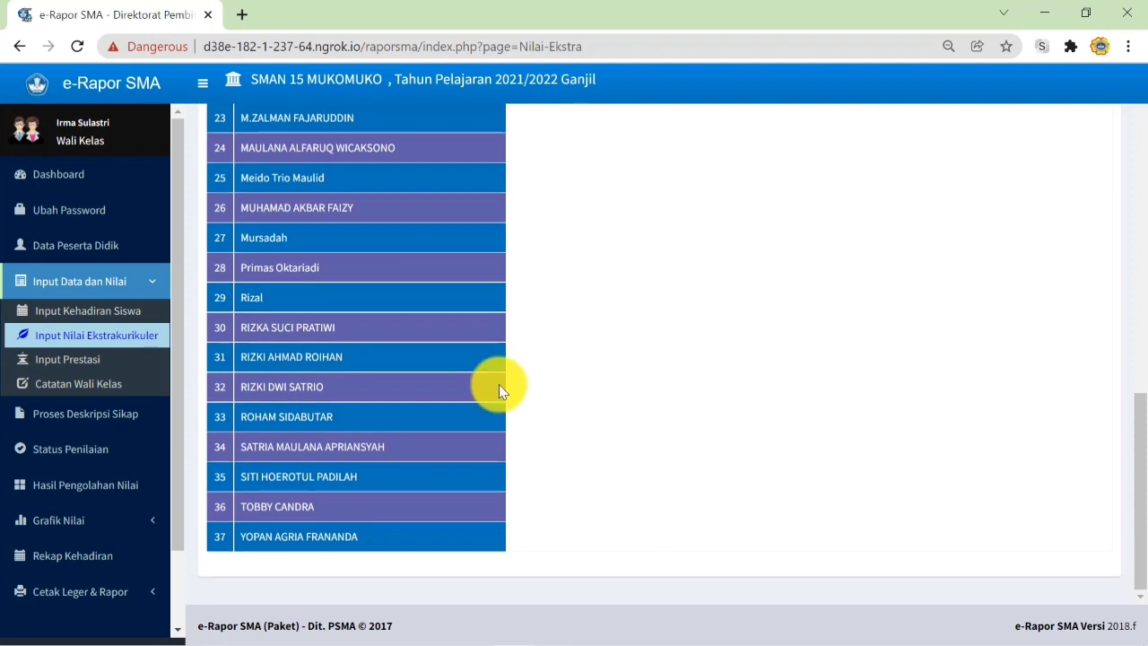
- Open Catatan Wali Kelas and load the homeroom teacher notes for class X IIS, Semester 1
{"action": "left_click", "coordinate": [90, 384]}
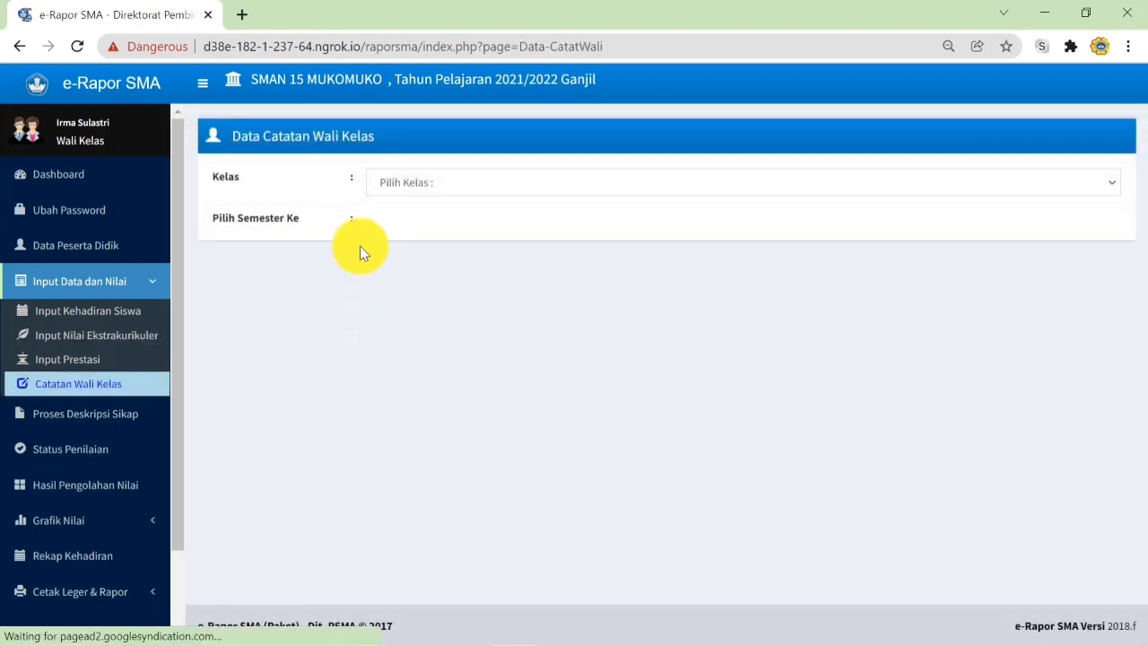
{"action": "left_click", "coordinate": [409, 182]}
{"action": "left_click", "coordinate": [417, 232]}
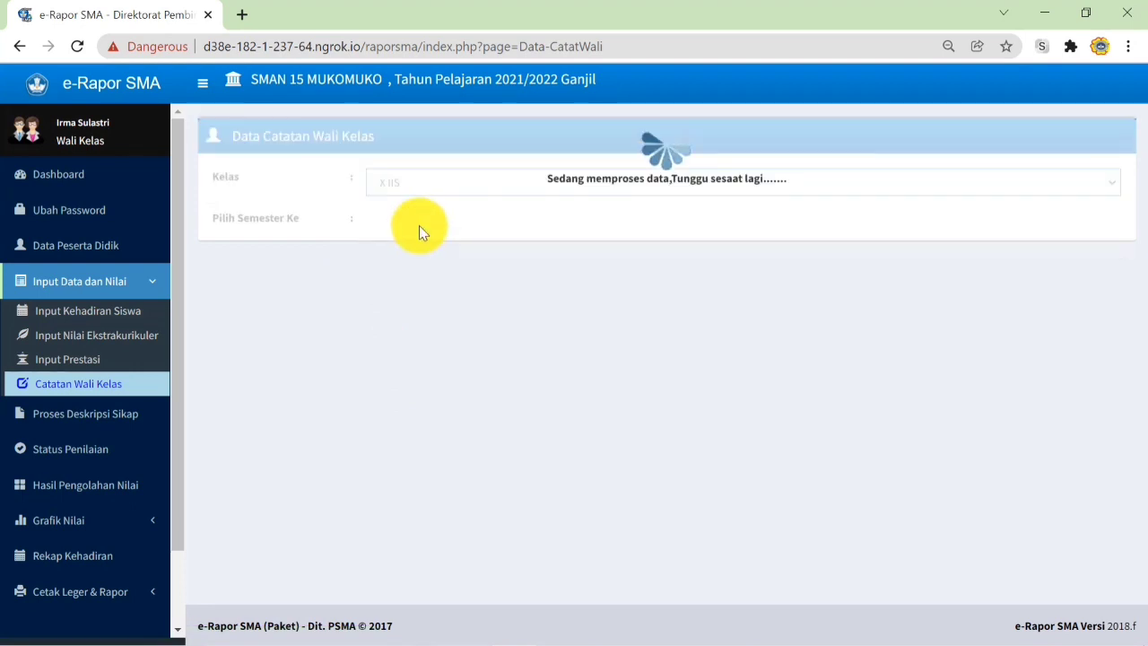
{"action": "left_click", "coordinate": [419, 225]}
{"action": "left_click", "coordinate": [425, 280]}
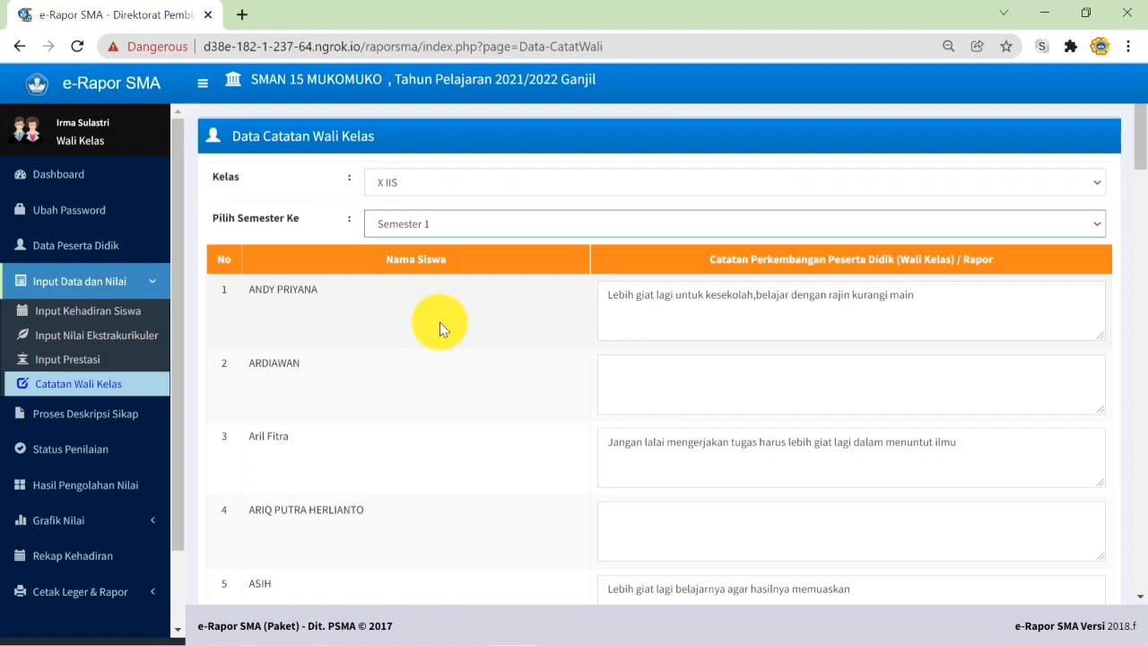
- Examine the homeroom teacher's development notes for each student in the class list
{"action": "scroll", "coordinate": [440, 322], "scroll_direction": "down", "scroll_amount": 4}
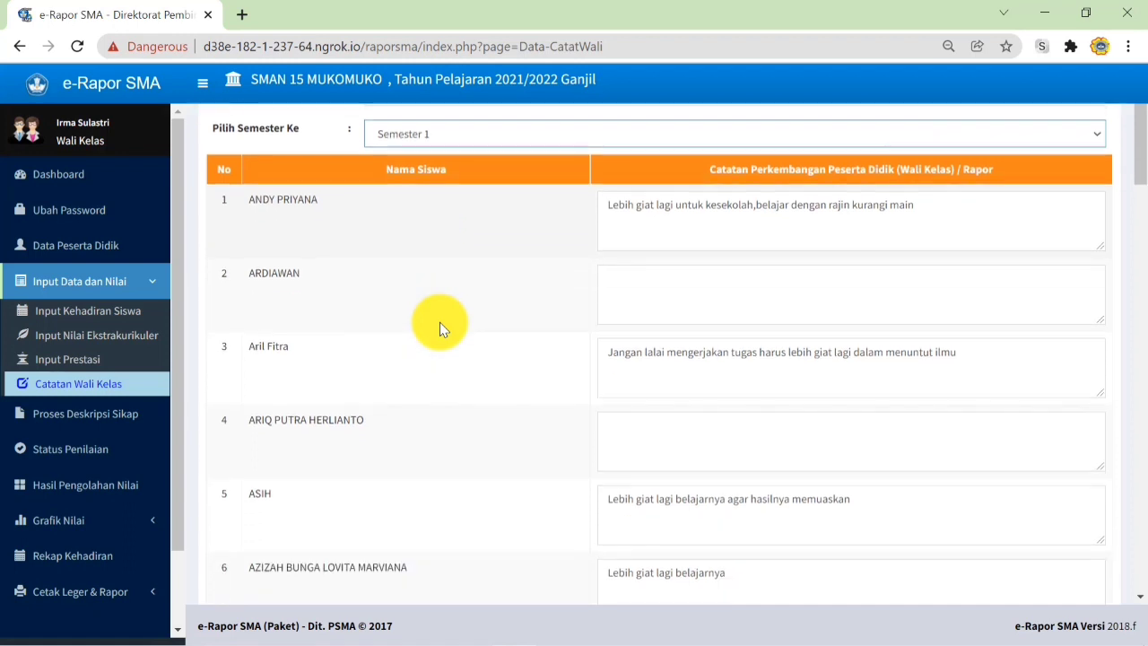
{"action": "scroll", "coordinate": [440, 328], "scroll_direction": "up", "scroll_amount": 2}
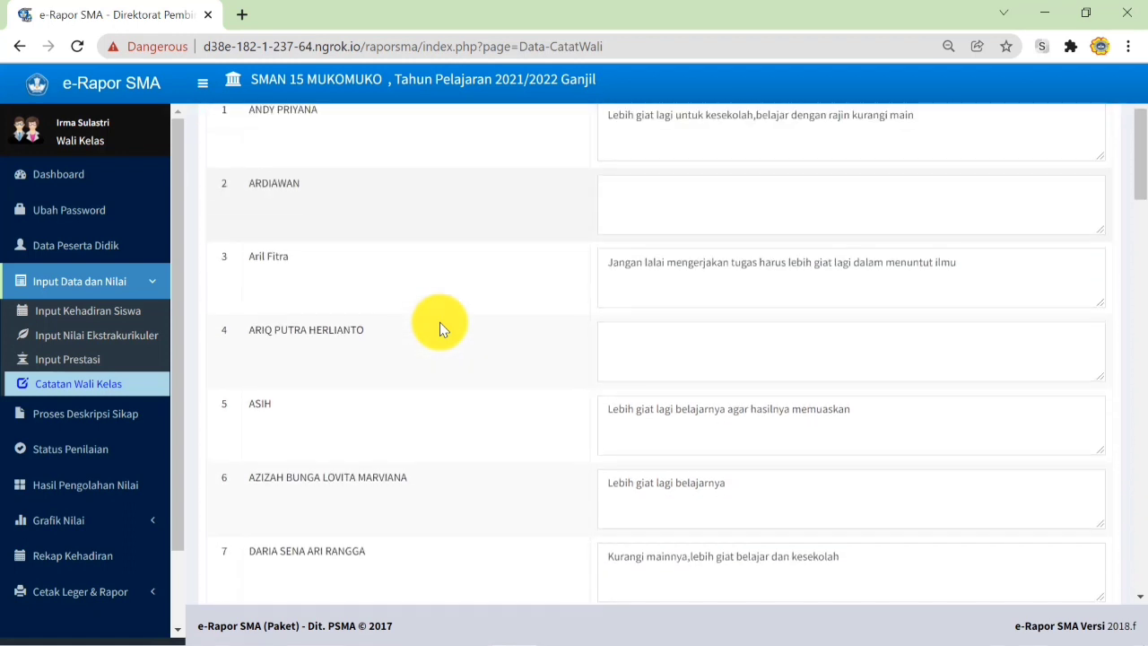
{"action": "scroll", "coordinate": [439, 328], "scroll_direction": "down", "scroll_amount": 4}
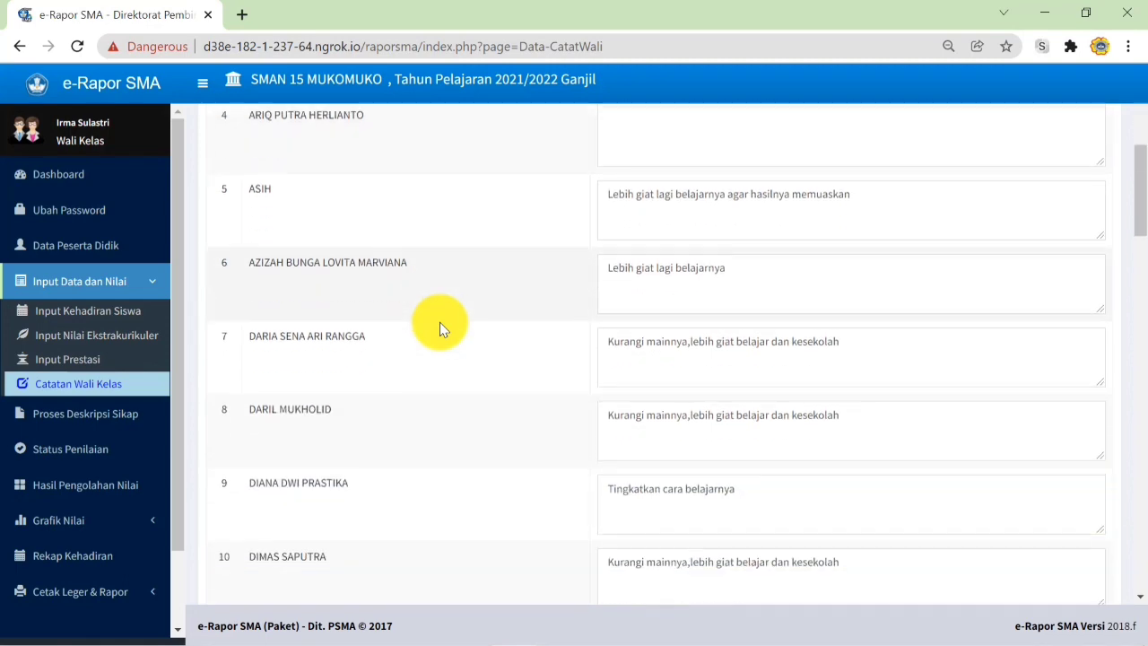
{"action": "scroll", "coordinate": [439, 328], "scroll_direction": "down", "scroll_amount": 8}
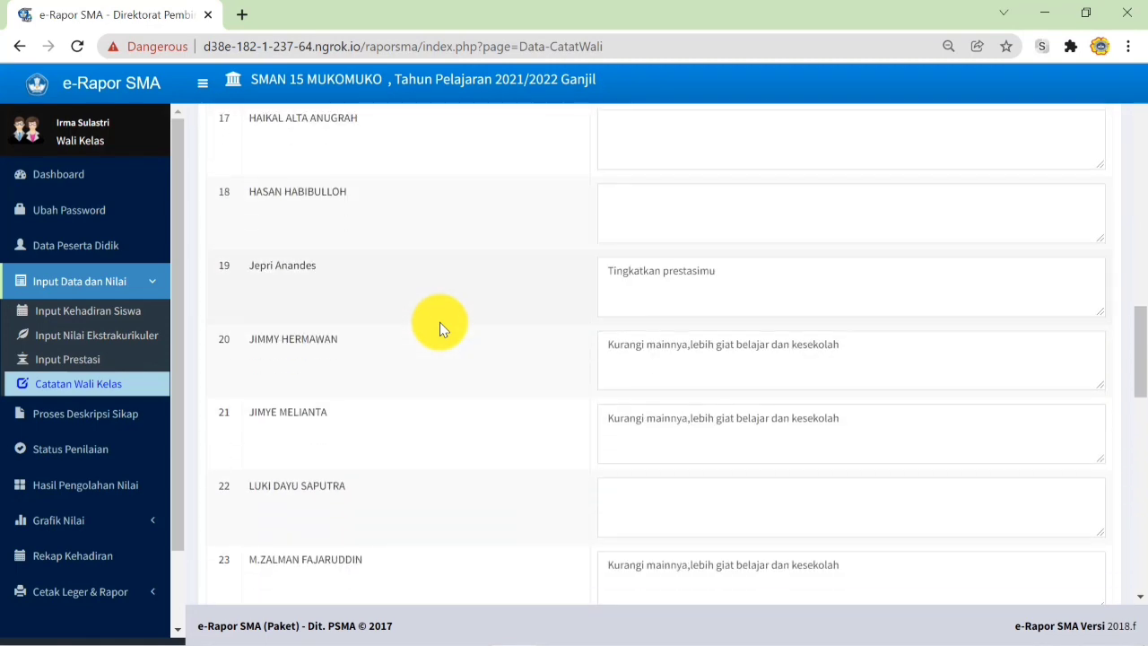
{"action": "scroll", "coordinate": [440, 323], "scroll_direction": "down", "scroll_amount": 8}
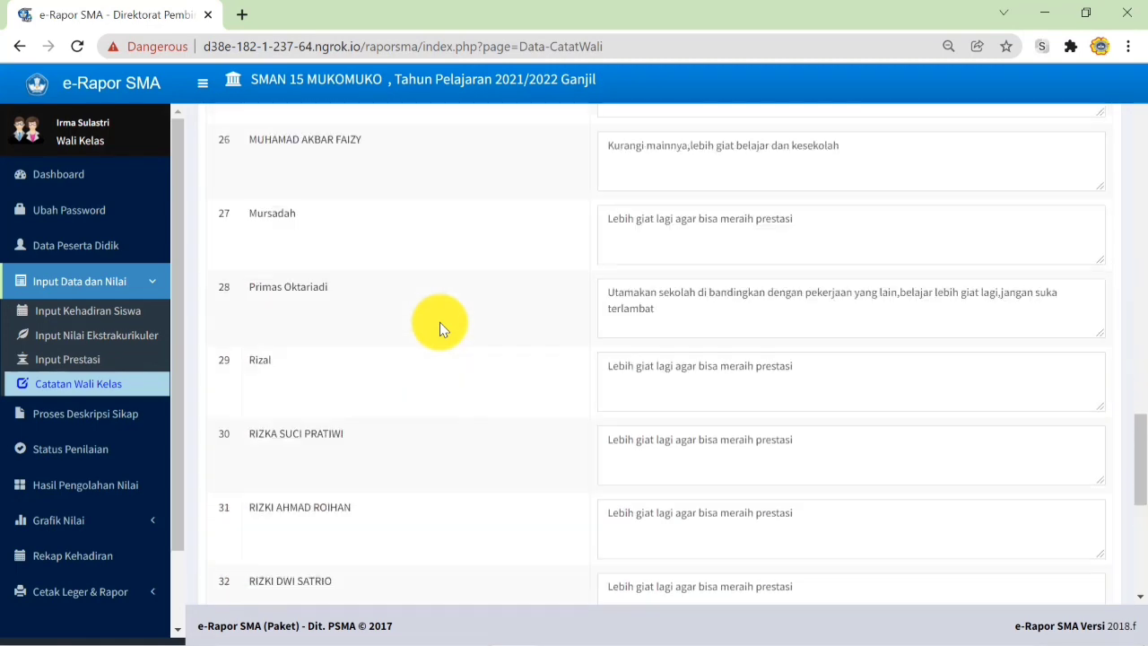
{"action": "scroll", "coordinate": [439, 323], "scroll_direction": "up", "scroll_amount": 4}
{"action": "scroll", "coordinate": [440, 329], "scroll_direction": "up", "scroll_amount": 1}
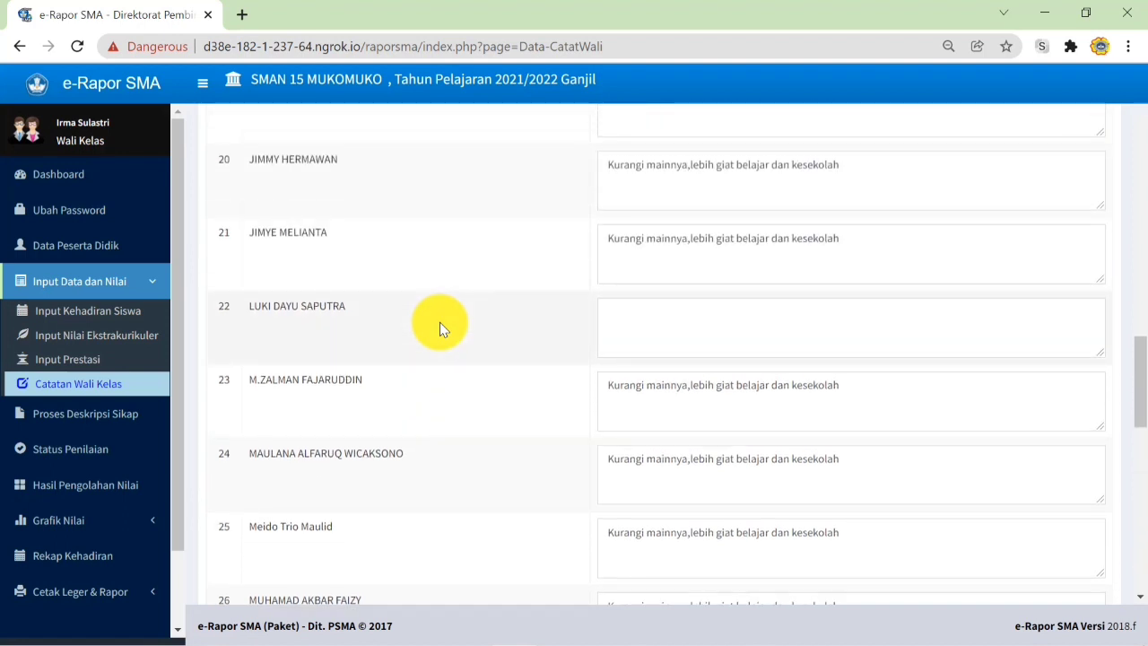
{"action": "scroll", "coordinate": [439, 328], "scroll_direction": "up", "scroll_amount": 2}
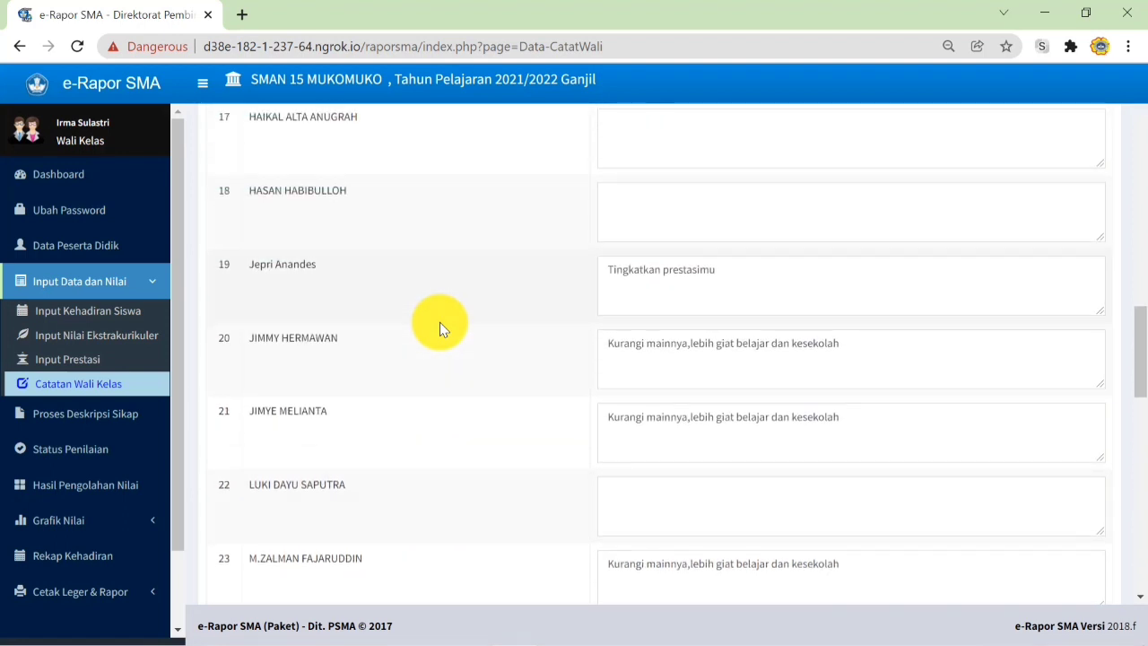
- Save the homeroom teacher notes for all students of class X IIS
{"action": "scroll", "coordinate": [440, 328], "scroll_direction": "down", "scroll_amount": 12}
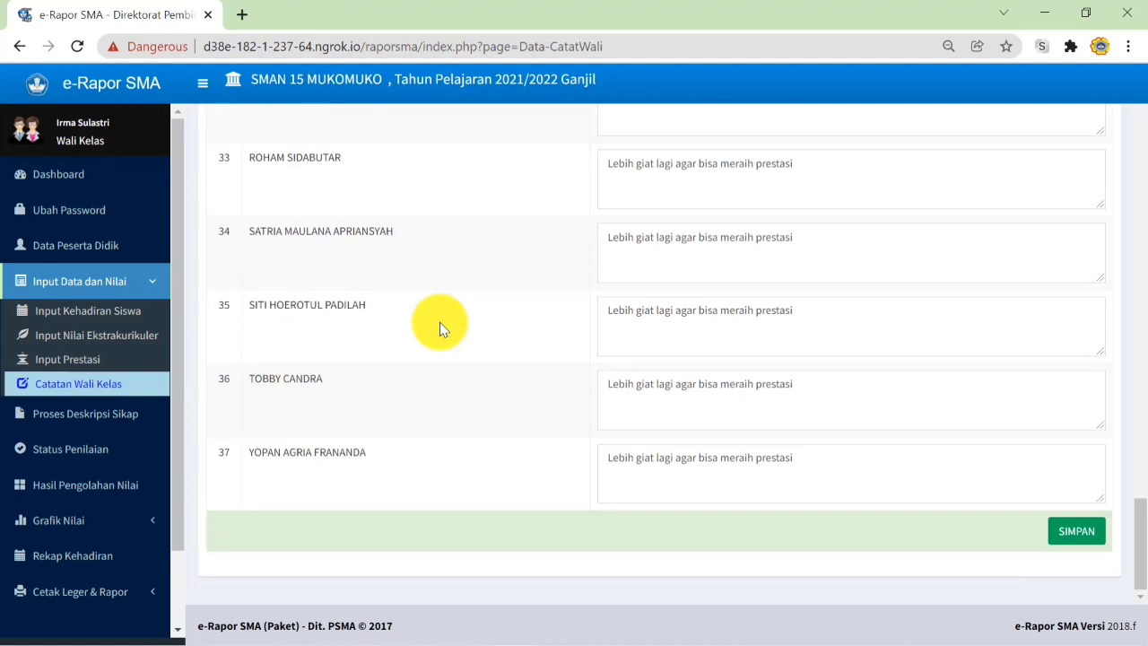
{"action": "left_click", "coordinate": [1054, 535]}
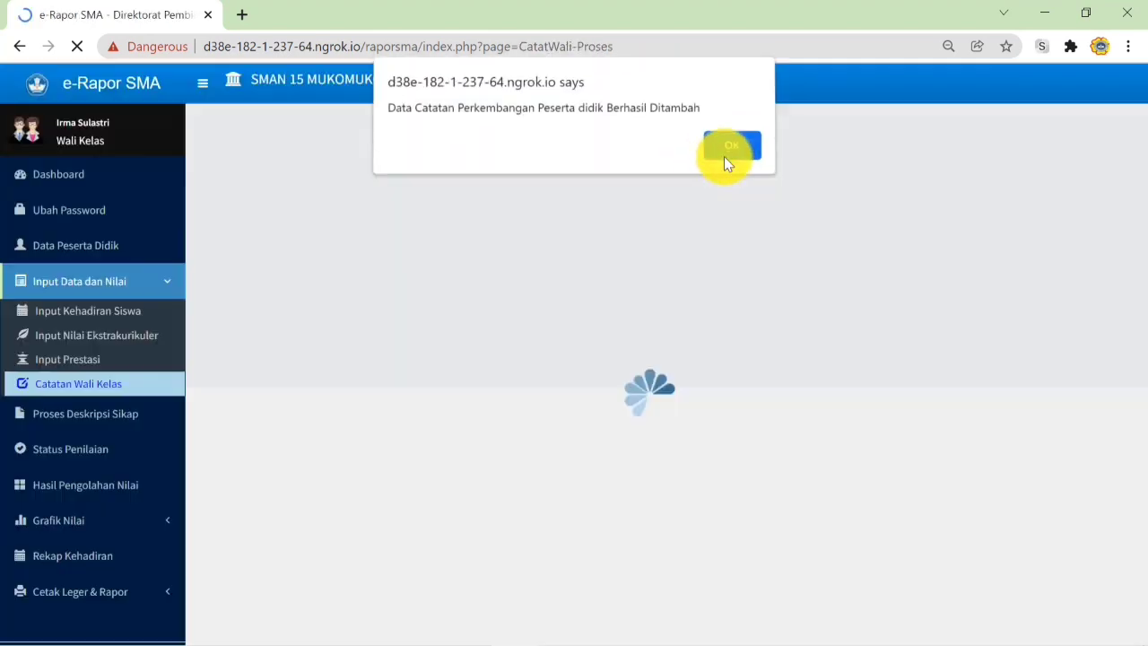
{"action": "left_click", "coordinate": [730, 145]}
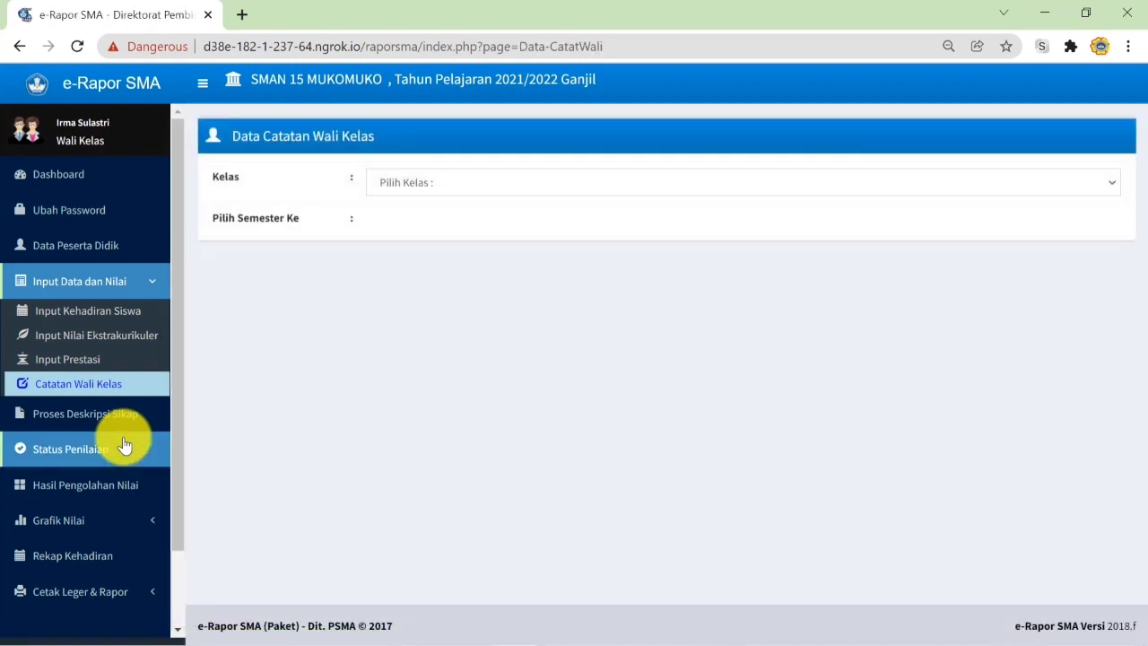
- Open Status Penilaian for class X IIS, Semester 1, and review each subject's assessment and submission status
{"action": "left_click", "coordinate": [124, 446]}
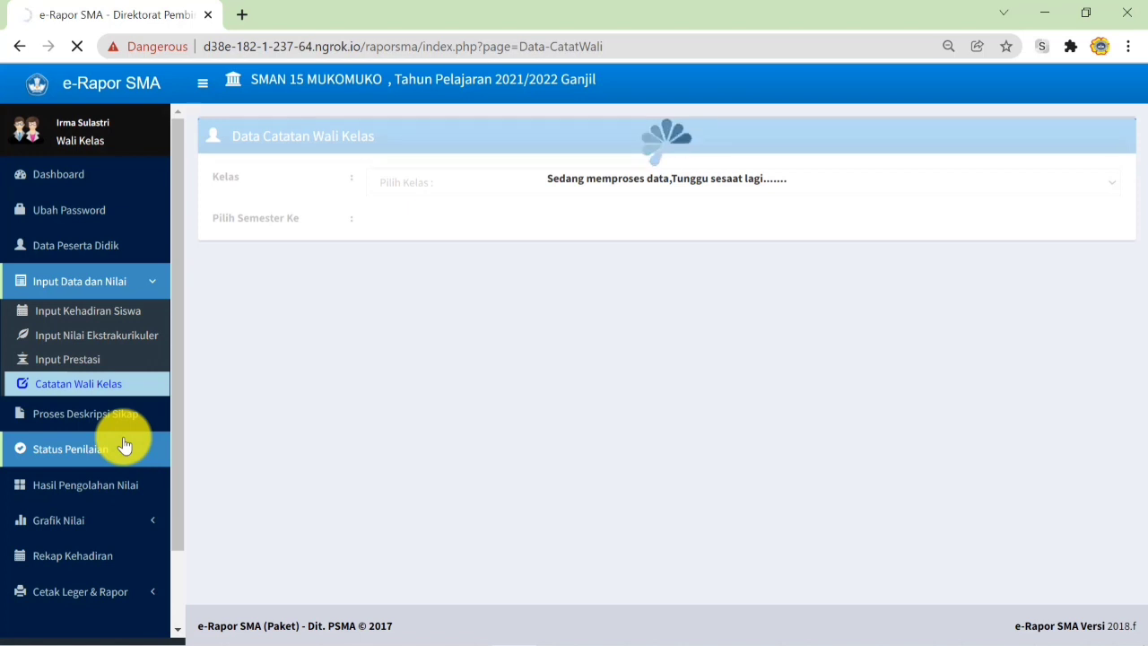
{"action": "left_click", "coordinate": [124, 445]}
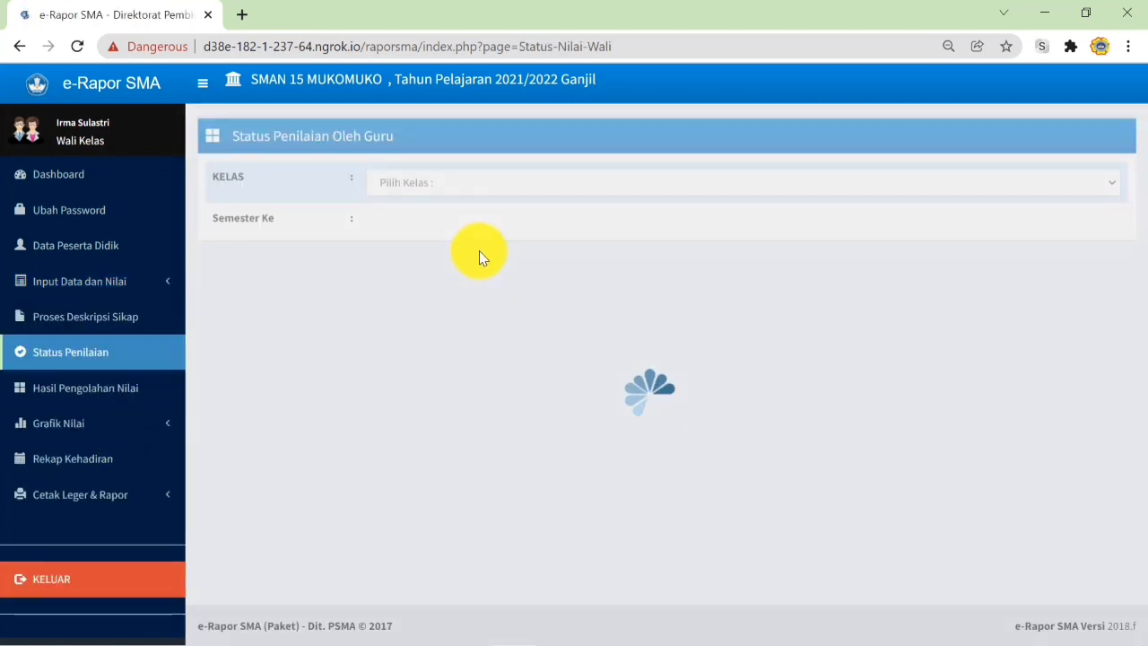
{"action": "left_click", "coordinate": [480, 176]}
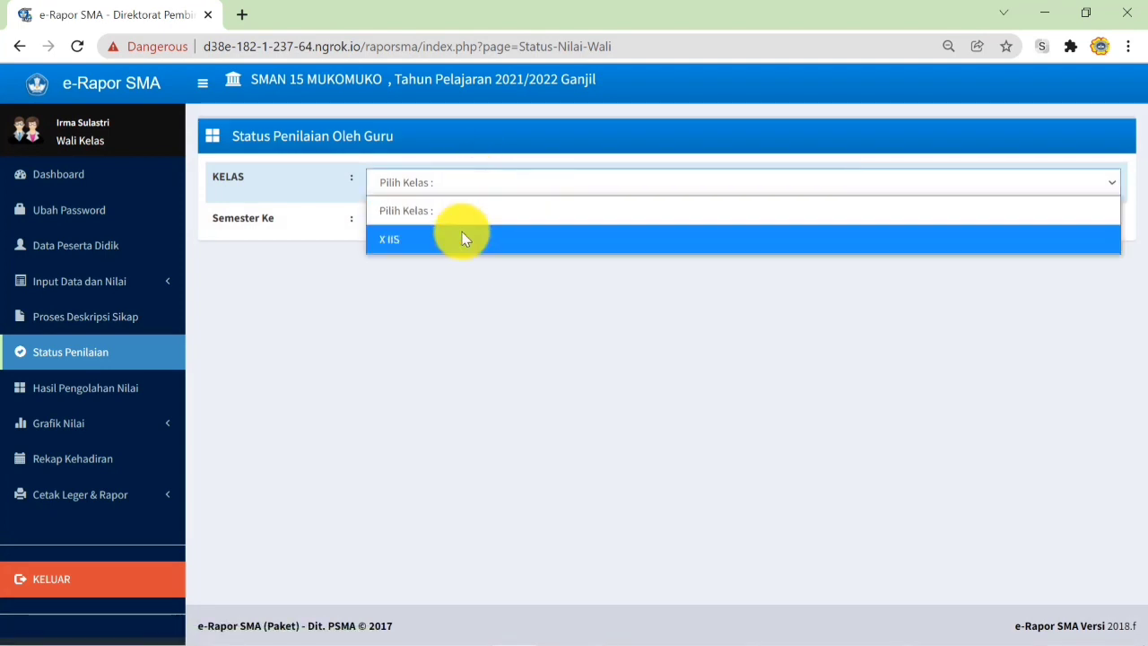
{"action": "left_click", "coordinate": [461, 237]}
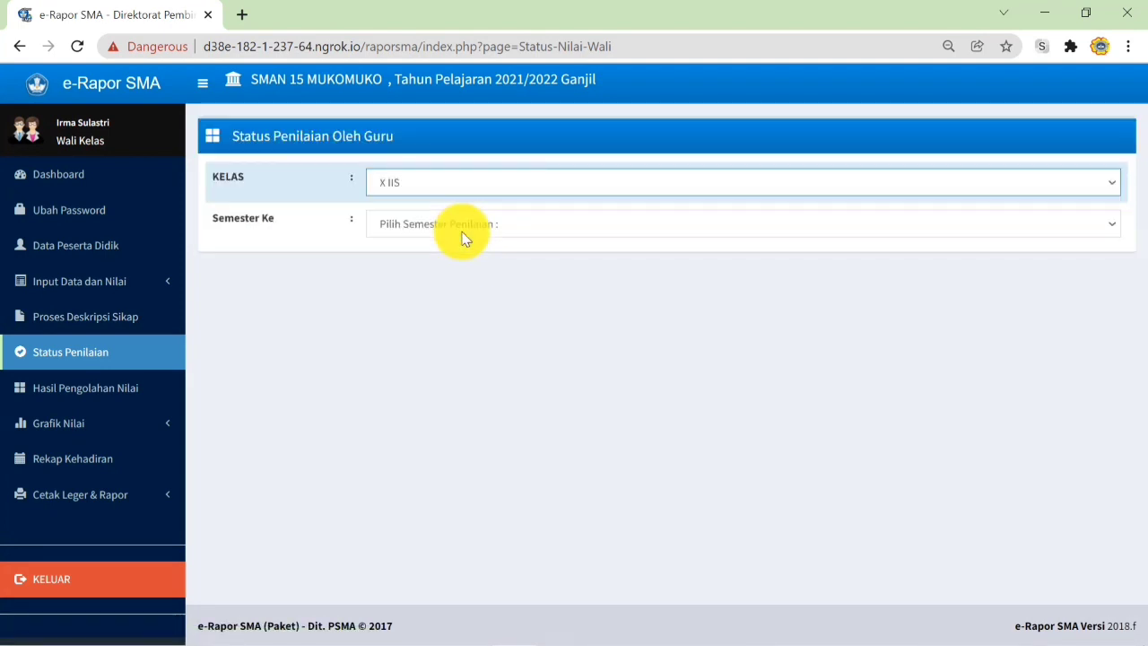
{"action": "left_click", "coordinate": [462, 231]}
{"action": "left_click", "coordinate": [454, 281]}
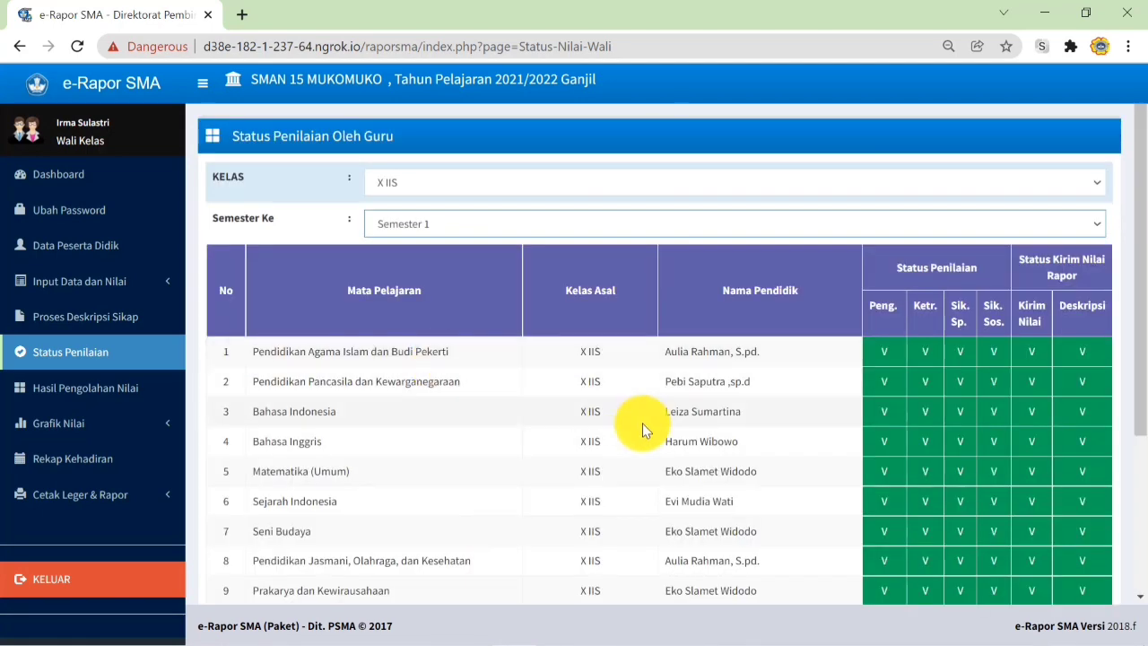
{"action": "scroll", "coordinate": [642, 424], "scroll_direction": "down", "scroll_amount": 3}
{"action": "scroll", "coordinate": [642, 423], "scroll_direction": "up", "scroll_amount": 3}
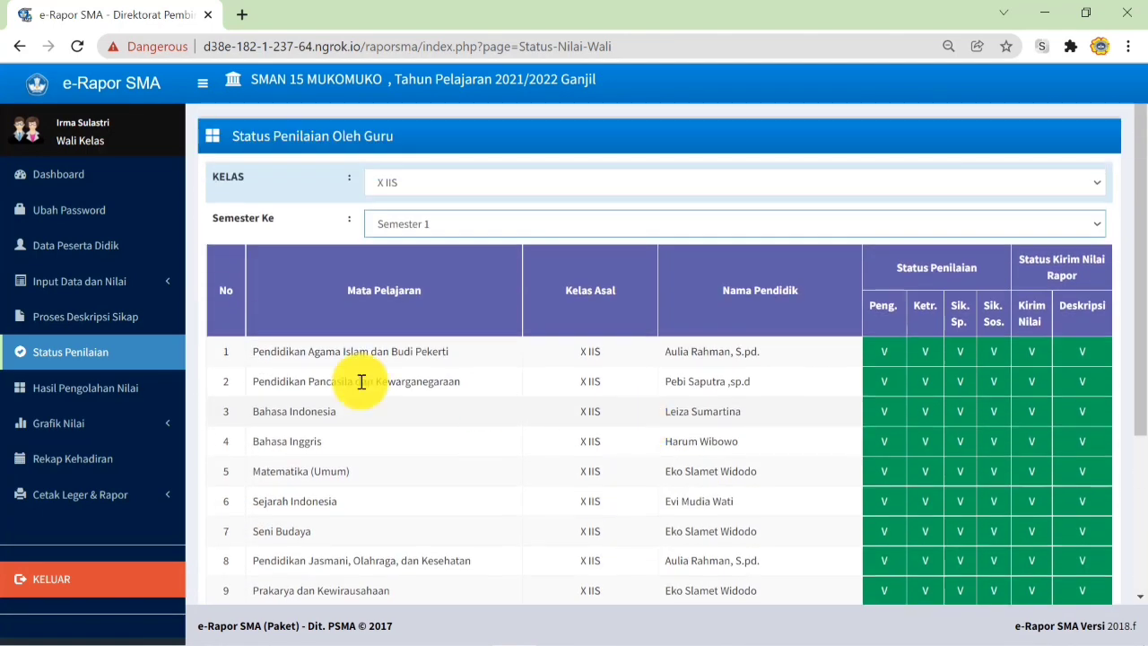
- Display Hasil Pengolahan Nilai for class X IIS, Semester 1, and look through the whole student list
{"action": "left_click", "coordinate": [58, 354]}
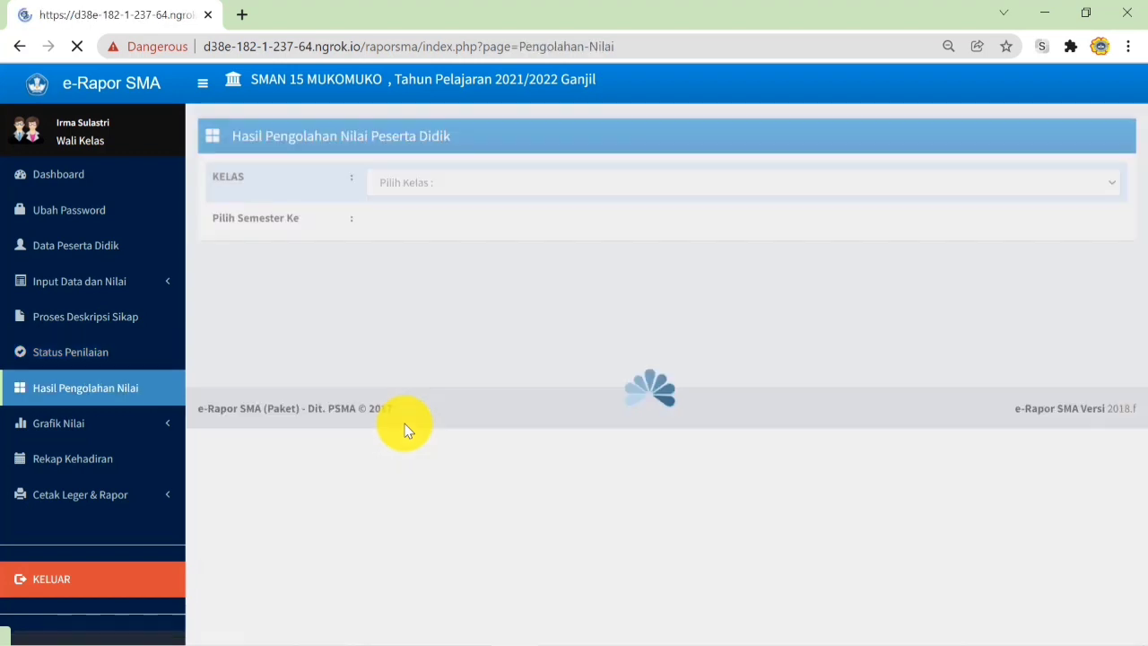
{"action": "left_click", "coordinate": [460, 176]}
{"action": "left_click", "coordinate": [453, 240]}
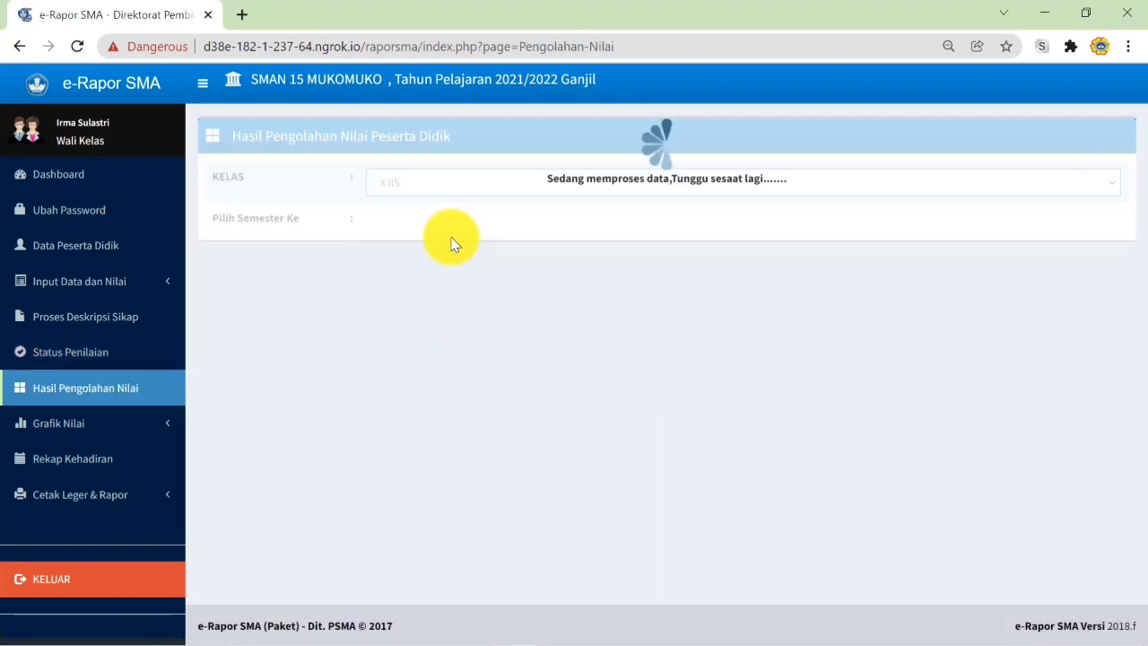
{"action": "left_click", "coordinate": [457, 222]}
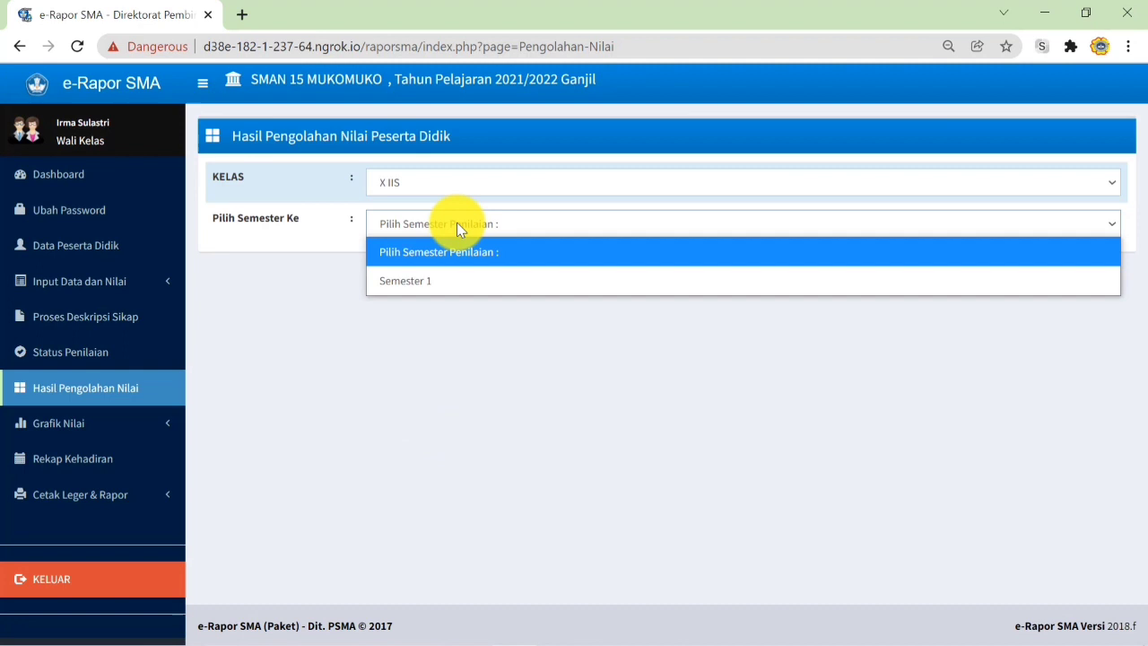
{"action": "left_click", "coordinate": [456, 280]}
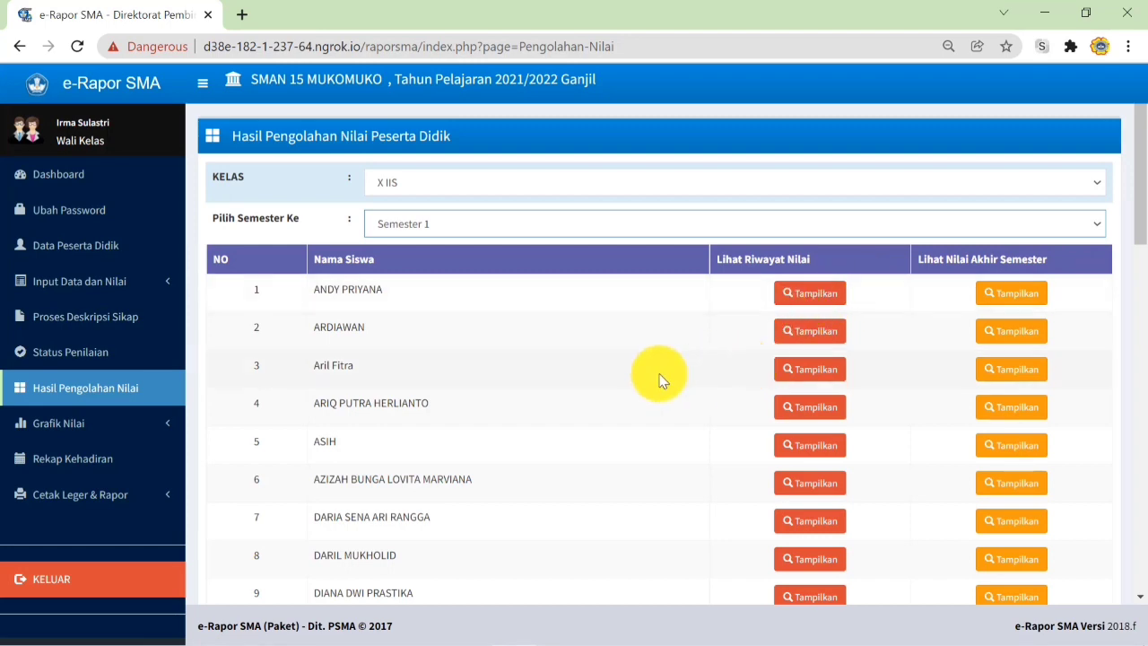
{"action": "scroll", "coordinate": [659, 380], "scroll_direction": "down", "scroll_amount": 4}
{"action": "scroll", "coordinate": [659, 380], "scroll_direction": "down", "scroll_amount": 4}
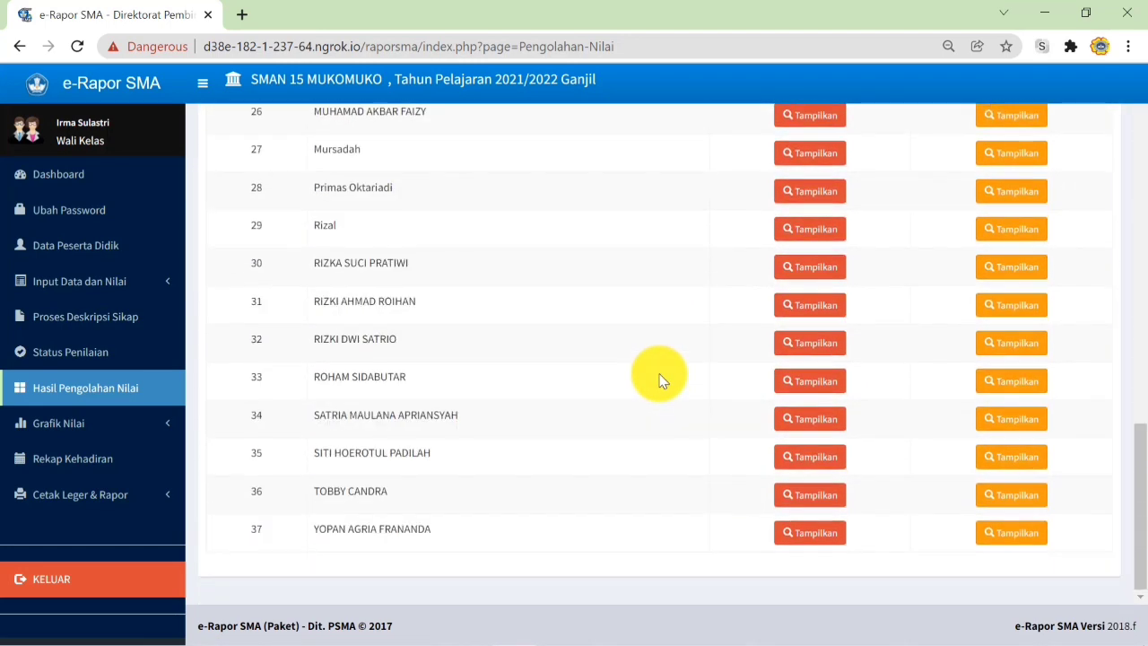
{"action": "scroll", "coordinate": [502, 385], "scroll_direction": "up", "scroll_amount": 13}
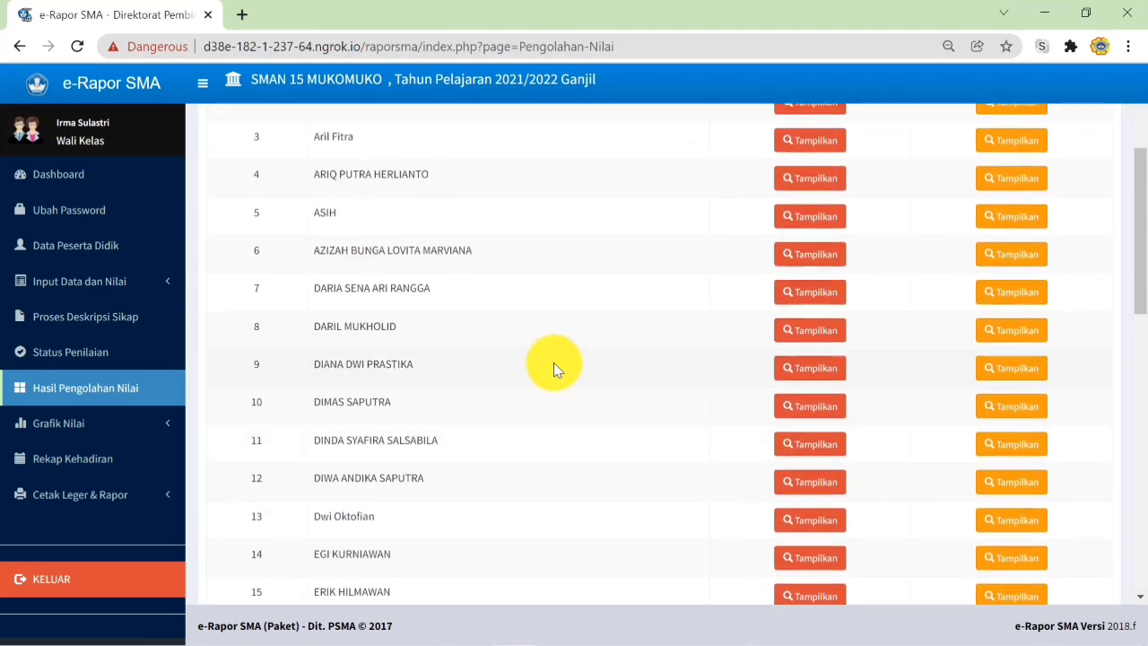
- View the Grafik Nilai options and the Rekap Kehadiran page, ending on the Cetak Leger Nilai page
{"action": "left_click", "coordinate": [101, 432]}
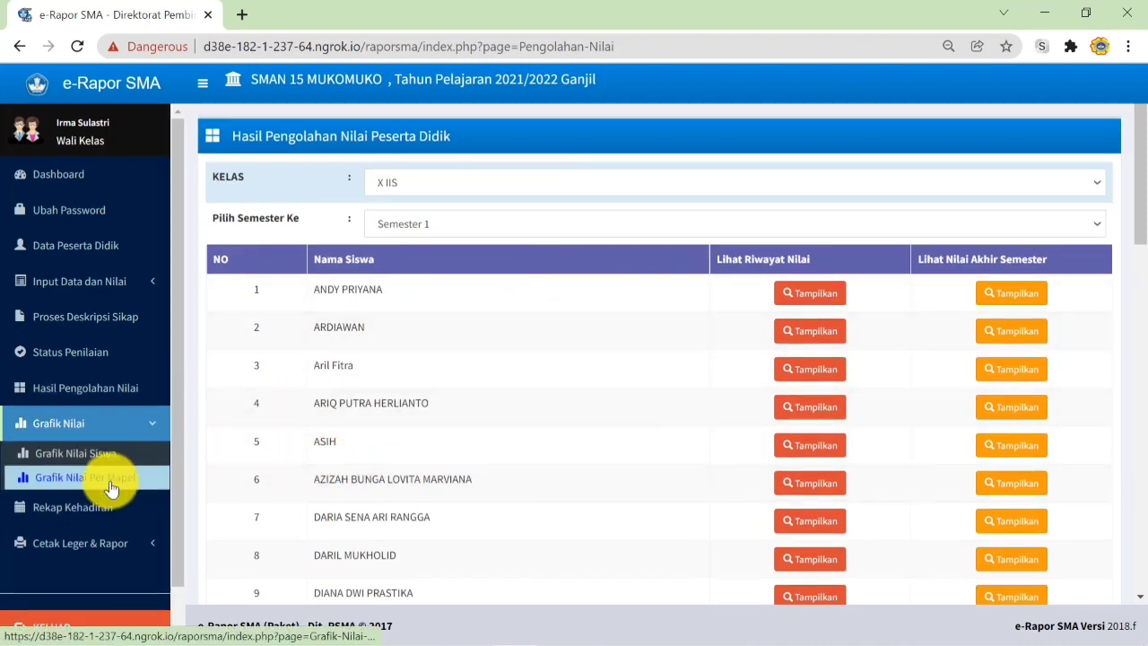
{"action": "left_click", "coordinate": [103, 509]}
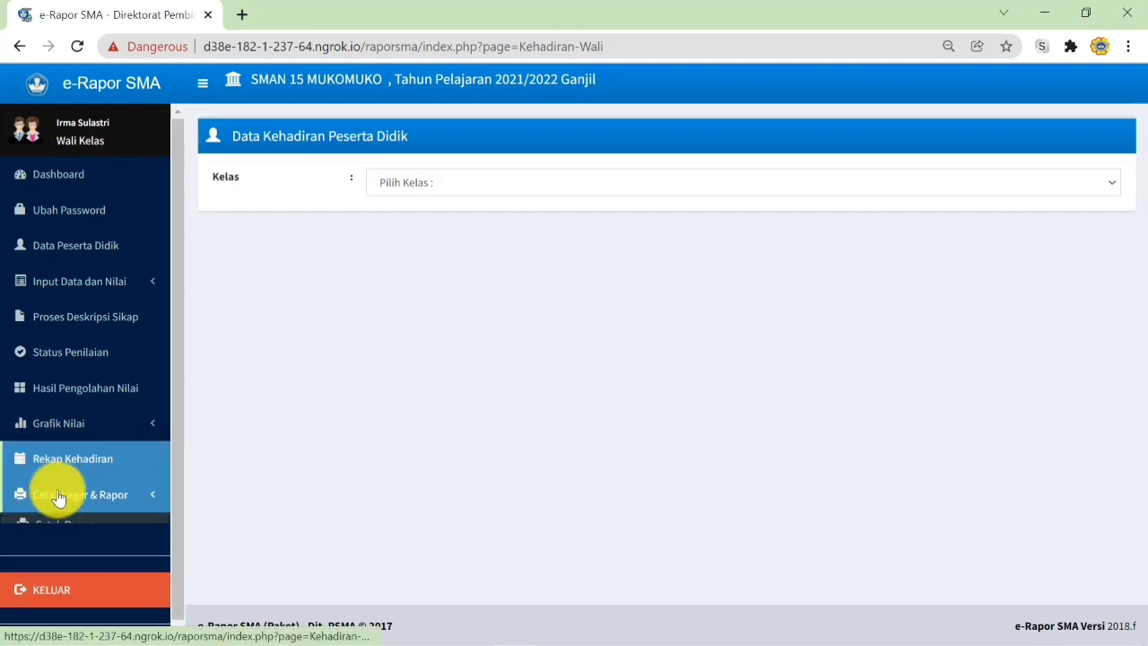
{"action": "left_click", "coordinate": [51, 493]}
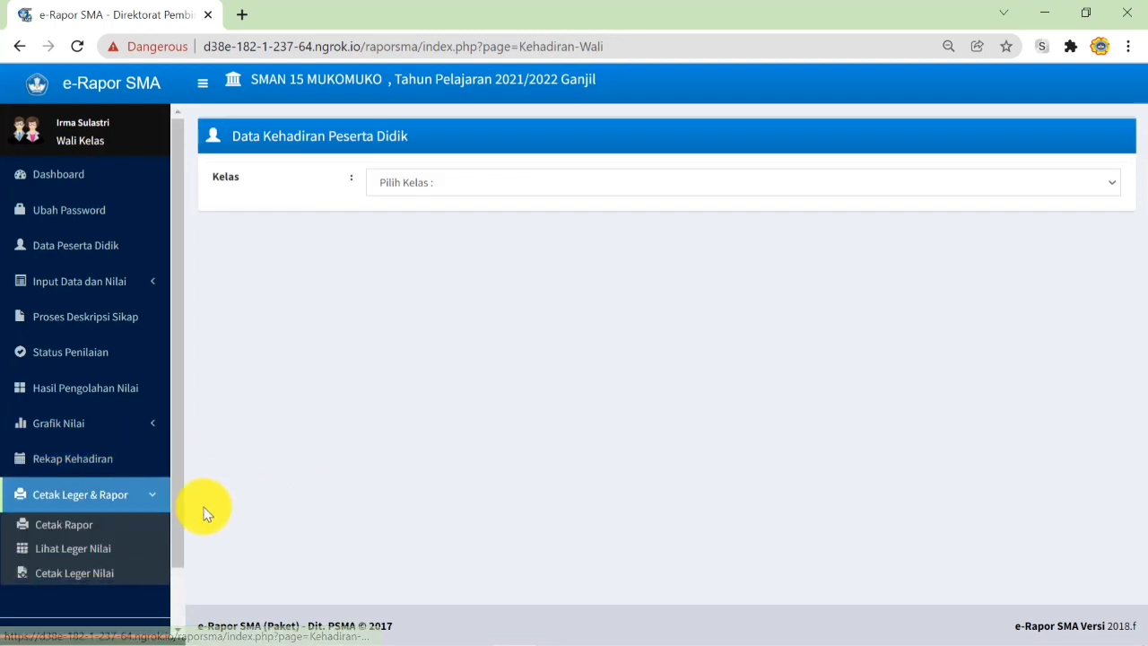
{"action": "left_click", "coordinate": [93, 581]}
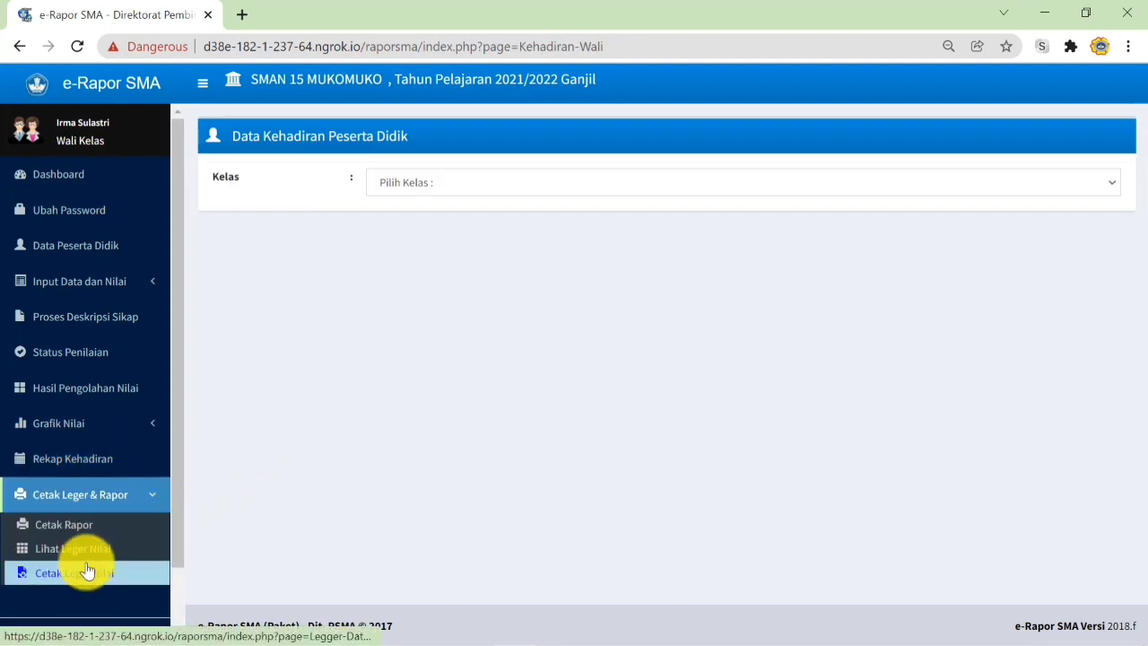
{"action": "left_click", "coordinate": [86, 572]}
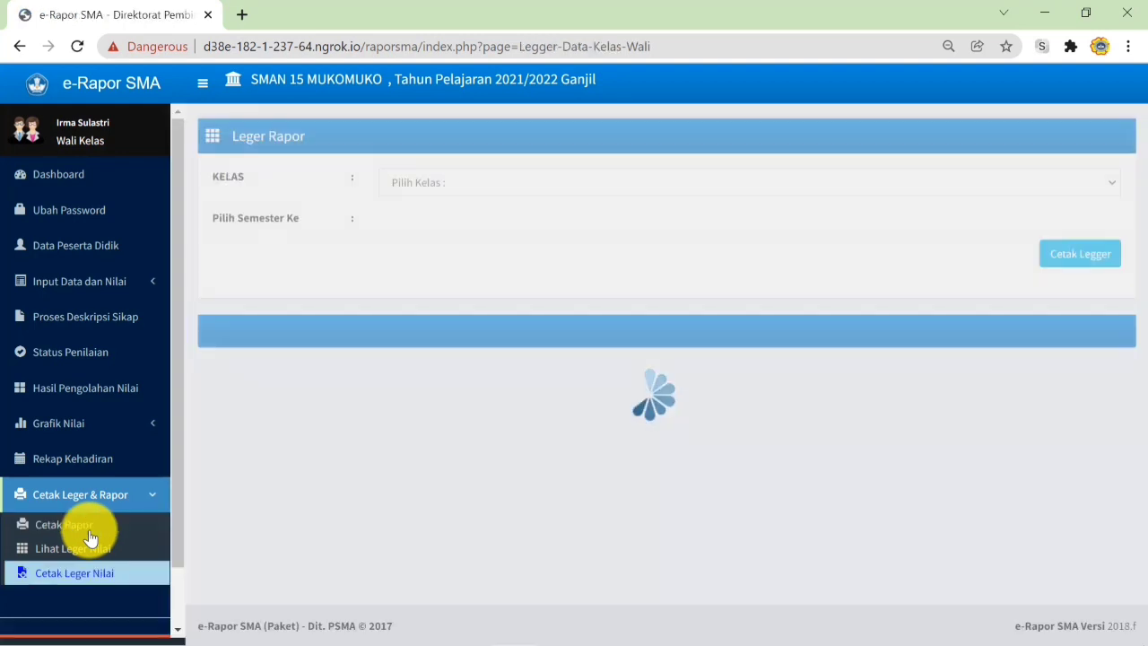
- Open Cetak Rapor, choose A4 paper with Portrait orientation, and apply the paper settings
{"action": "left_click", "coordinate": [89, 533]}
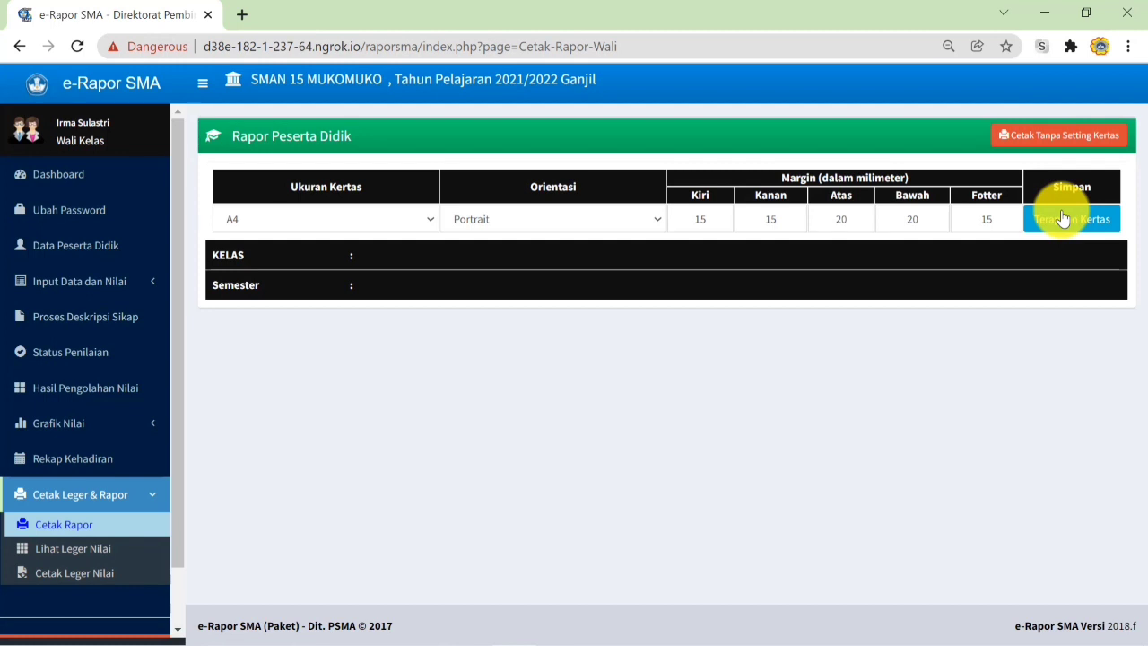
{"action": "left_click", "coordinate": [656, 220]}
{"action": "left_click", "coordinate": [656, 220]}
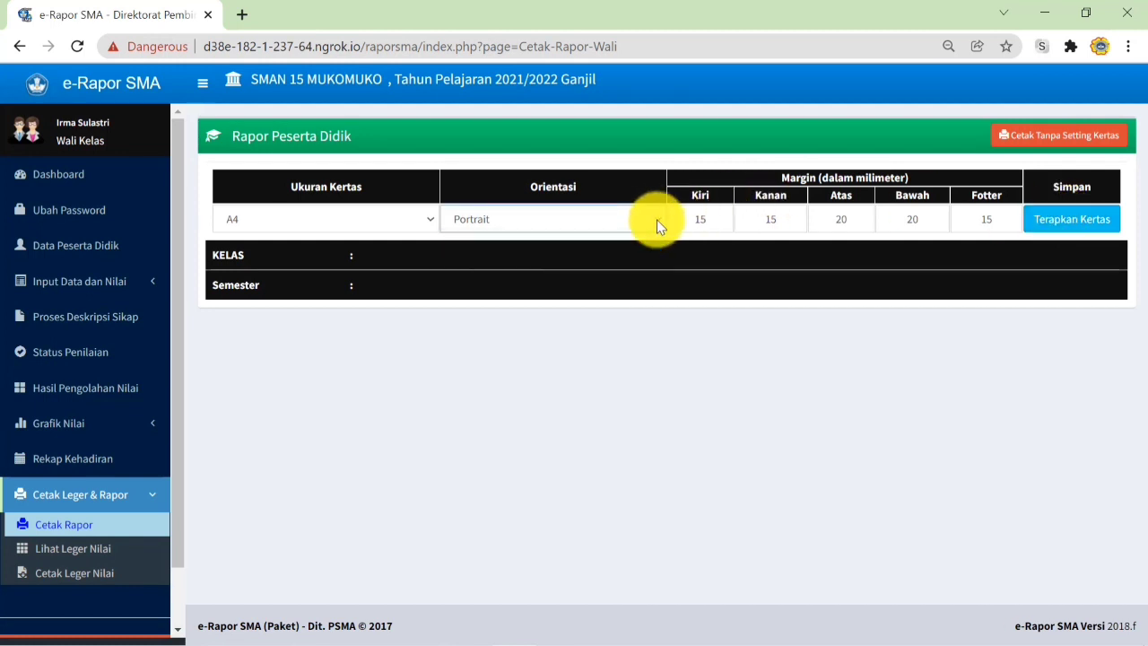
{"action": "left_click", "coordinate": [426, 218]}
{"action": "left_click", "coordinate": [426, 218]}
{"action": "left_click", "coordinate": [426, 218]}
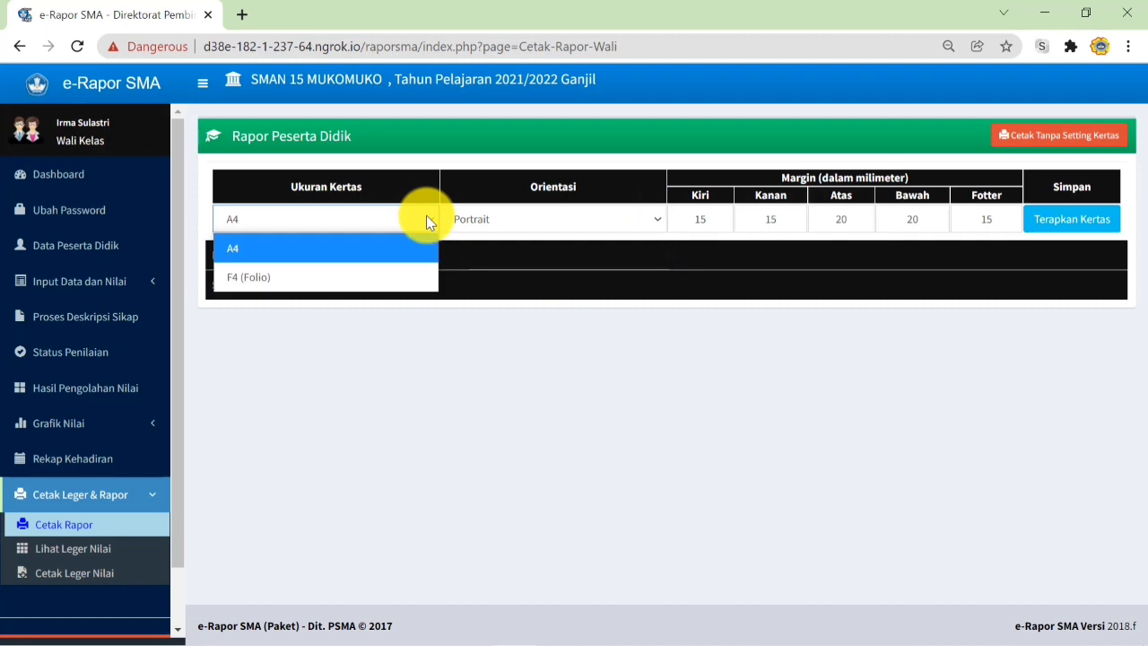
{"action": "left_click", "coordinate": [409, 246]}
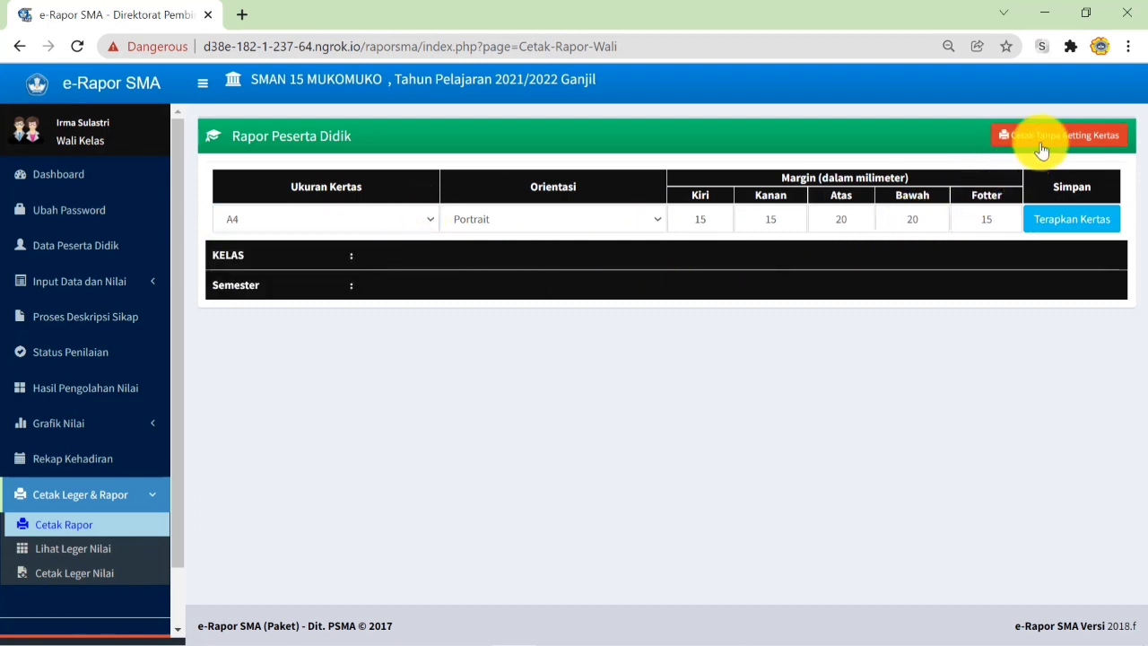
{"action": "left_click", "coordinate": [1076, 224]}
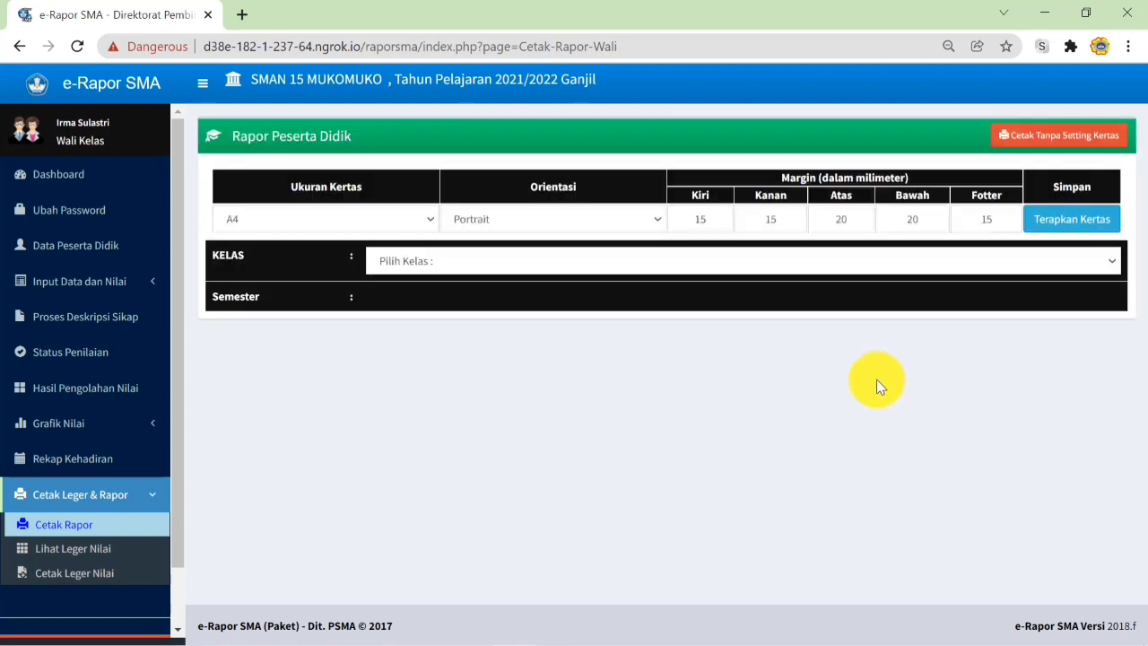
- Load the report card print list for class X IIS, Semester 1
{"action": "left_click", "coordinate": [1105, 260]}
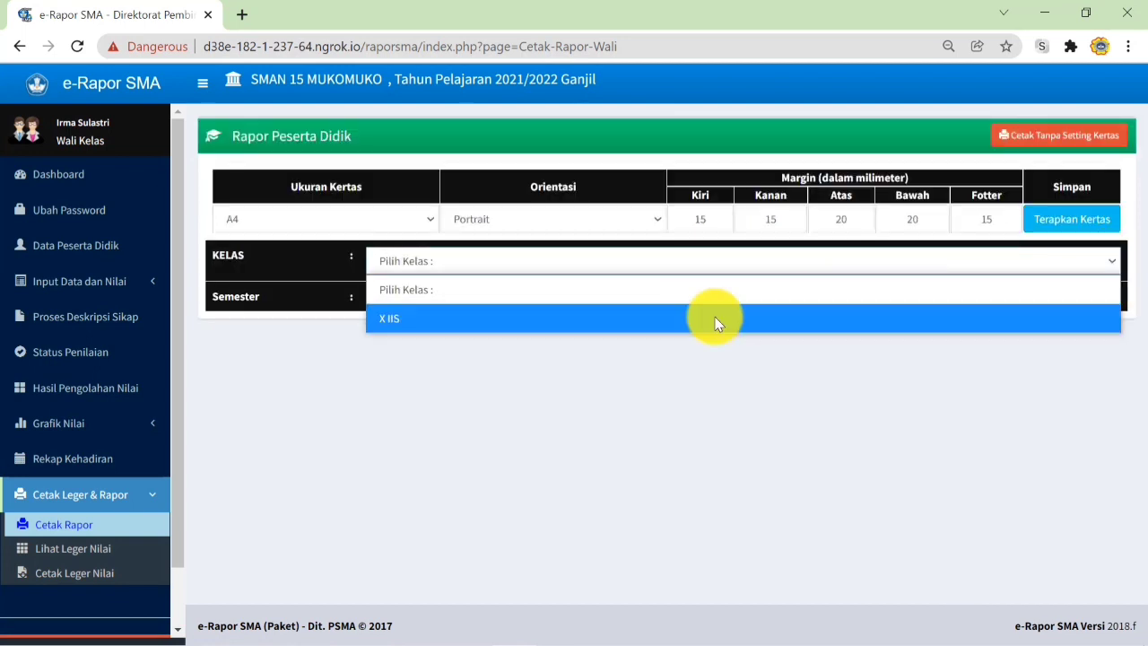
{"action": "left_click", "coordinate": [715, 318]}
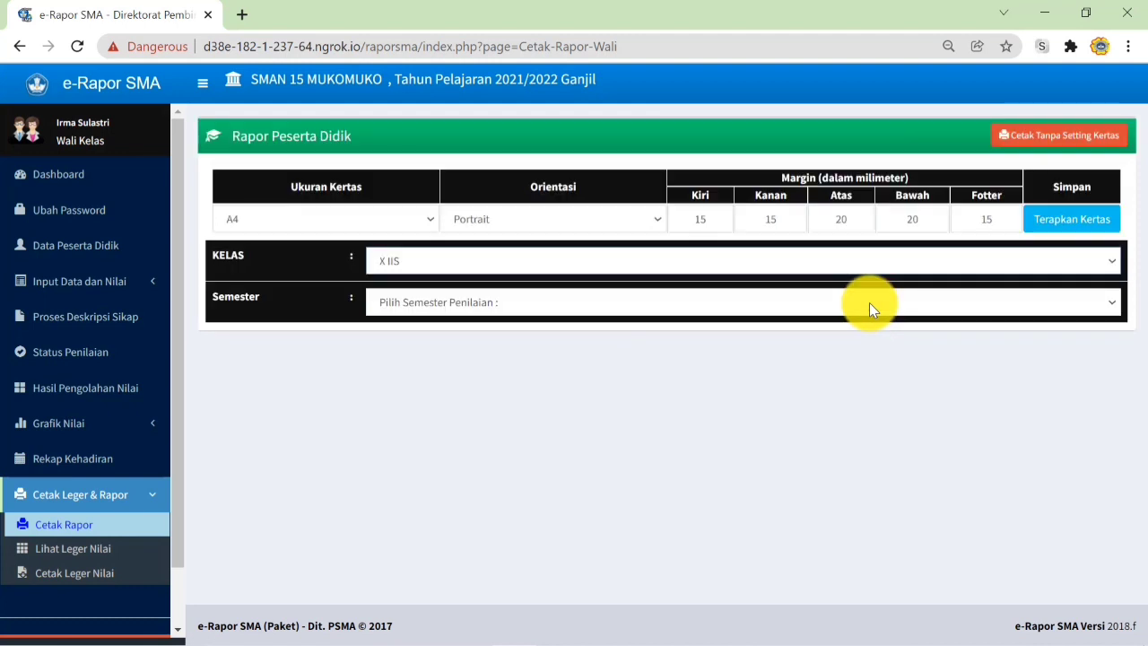
{"action": "left_click", "coordinate": [869, 304]}
{"action": "left_click", "coordinate": [704, 361]}
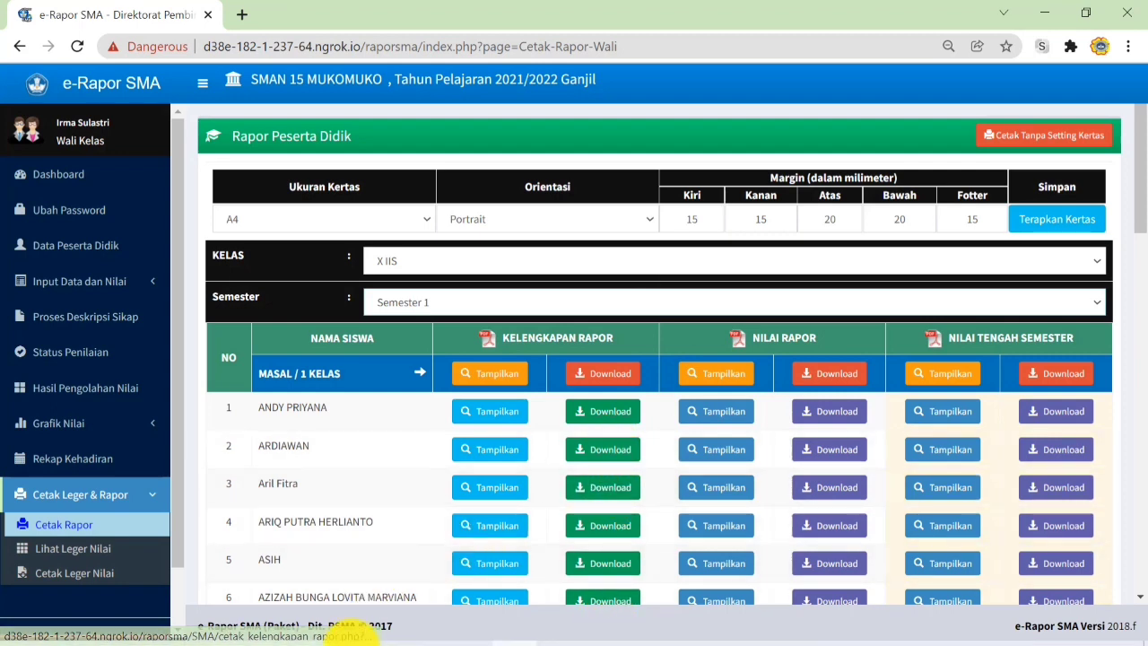
{"action": "mouse_move", "coordinate": [365, 642]}
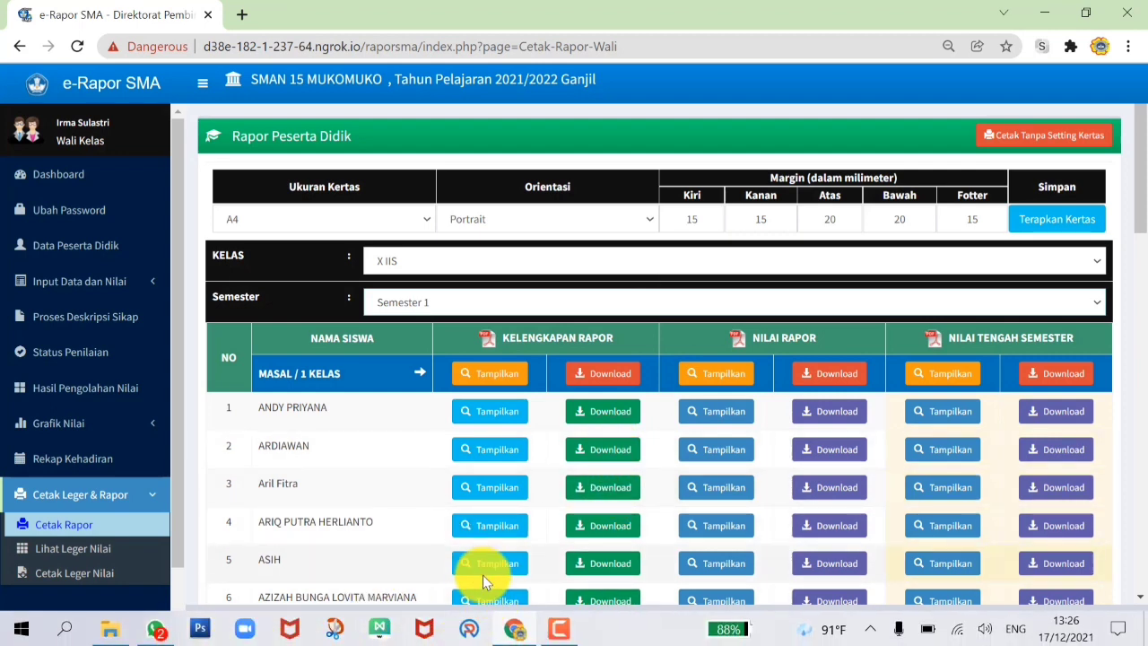